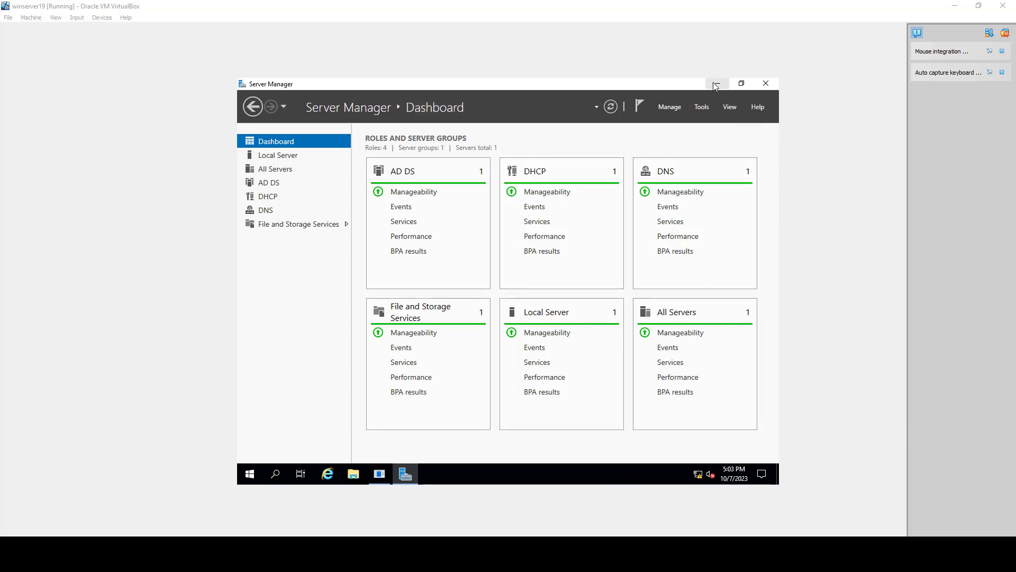
Step: Open Active Directory Users and Computers and select the joel.com domain
left_click(702, 106)
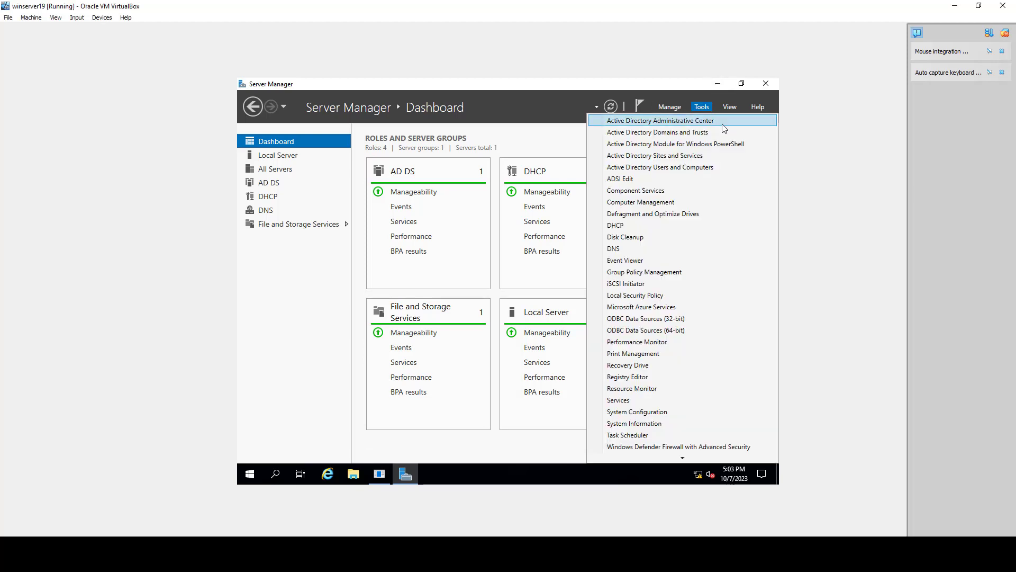
left_click(699, 167)
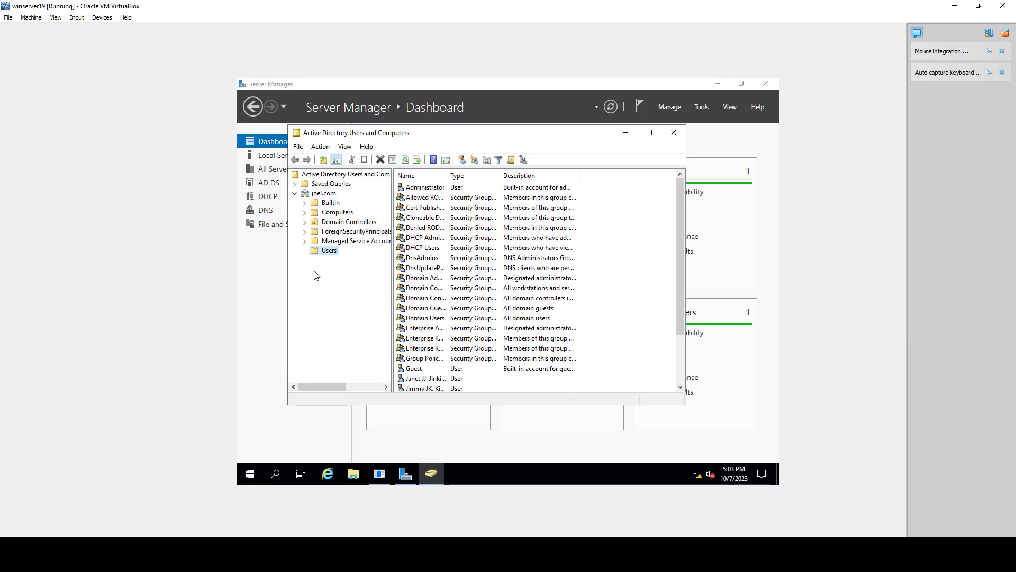
left_click(329, 193)
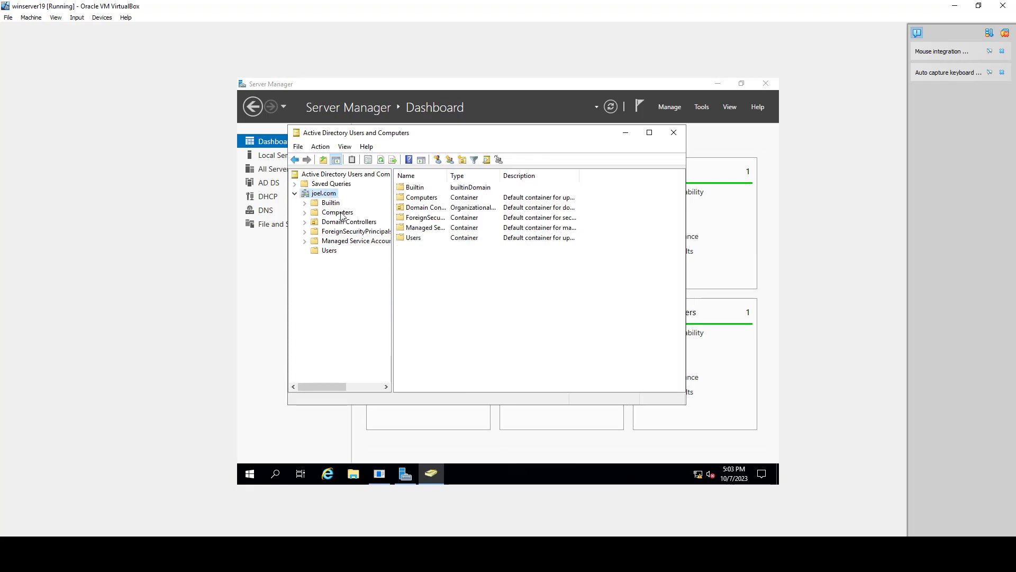
Step: Create an organizational unit named Admin Center directly under joel.com, clearing its protection from accidental deletion
right_click(329, 194)
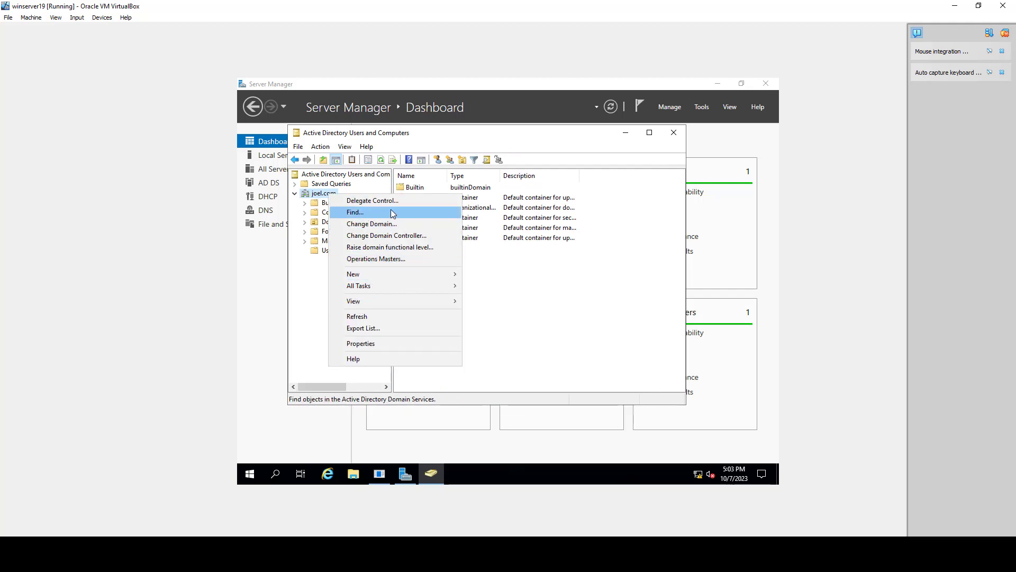
mouse_move(378, 276)
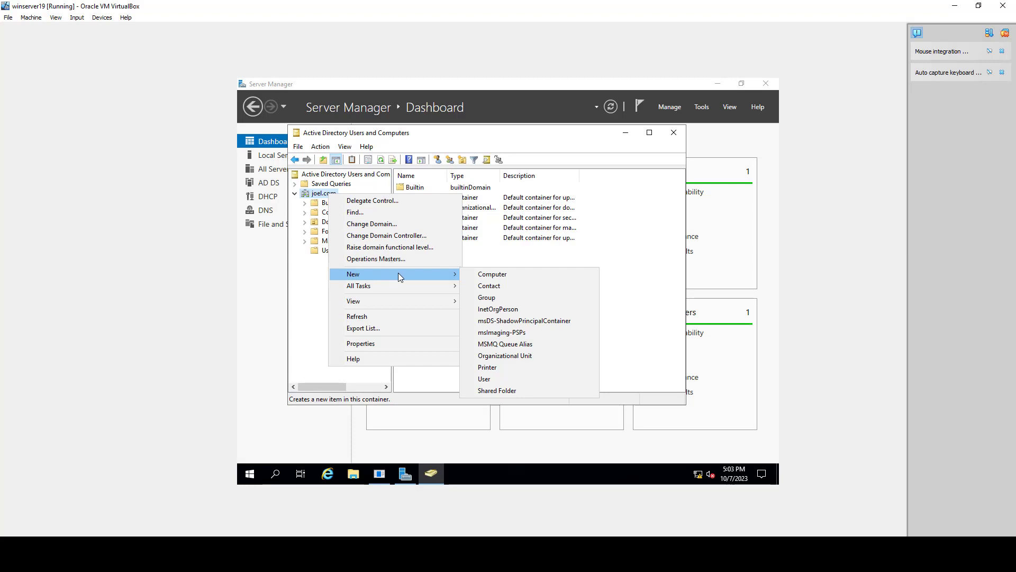
left_click(542, 365)
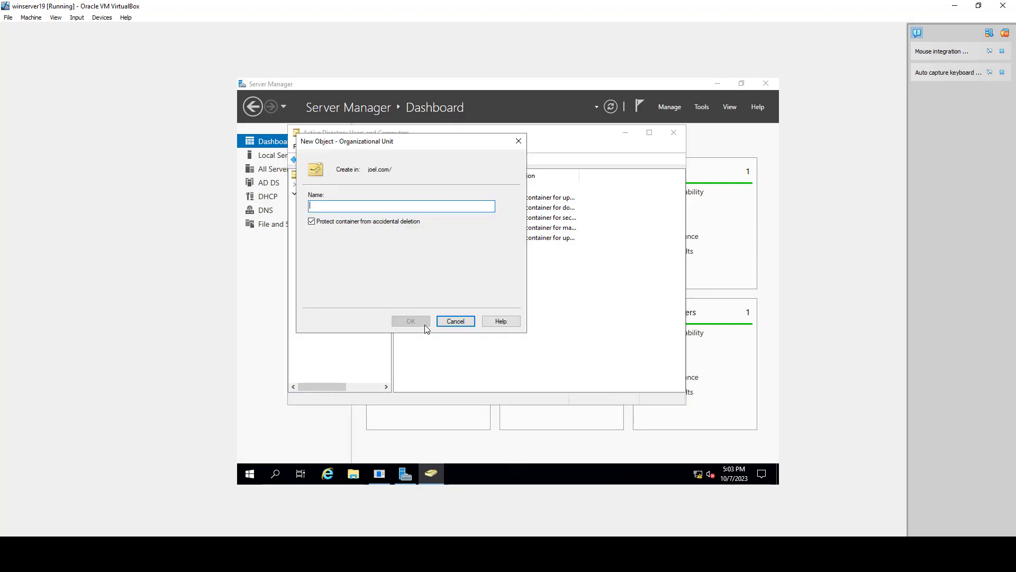
type("Admin Center")
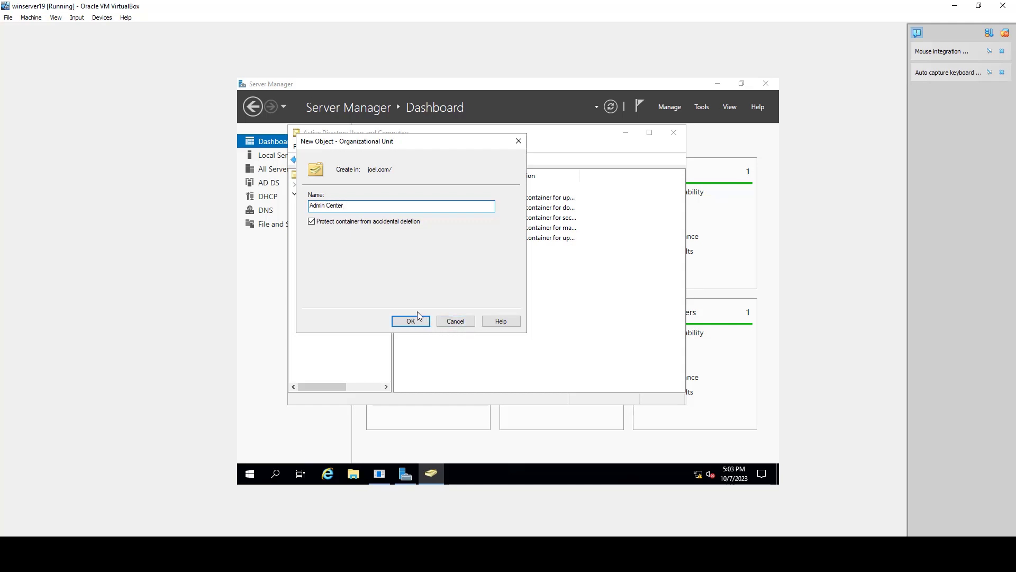
left_click(314, 225)
left_click(421, 324)
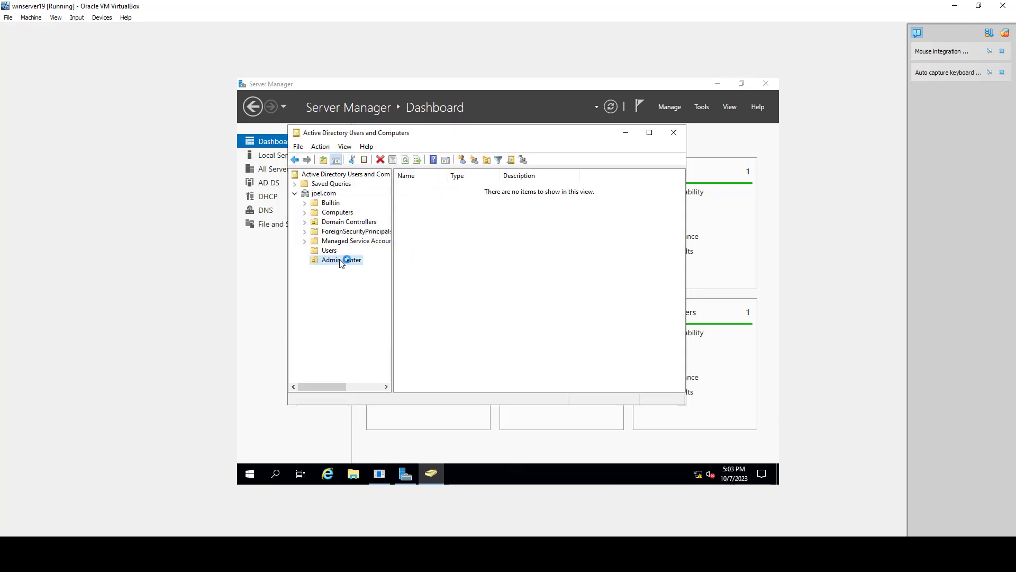
Step: Create an organizational unit named HR inside Admin Center, with protection from accidental deletion turned off
right_click(341, 260)
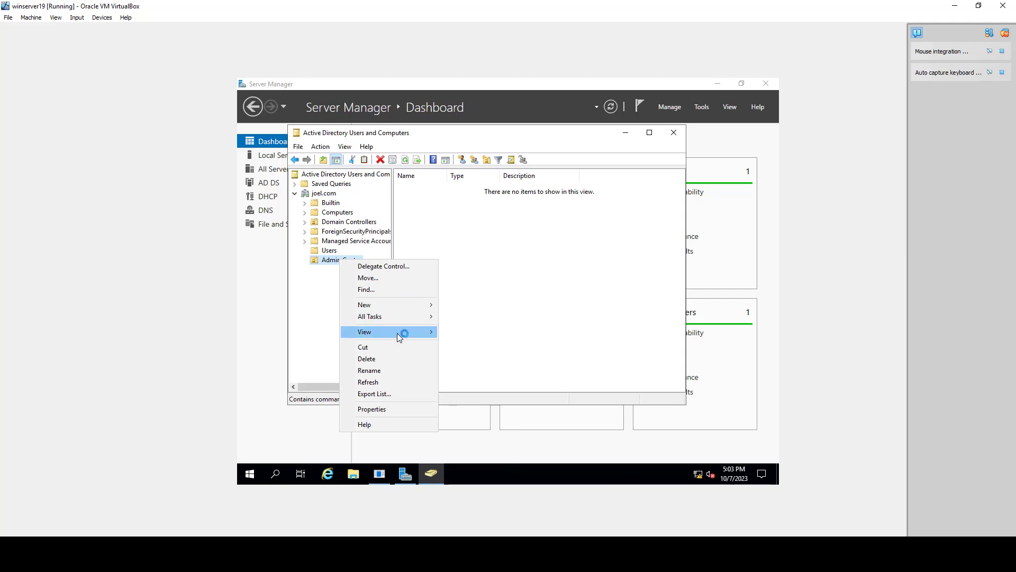
mouse_move(399, 305)
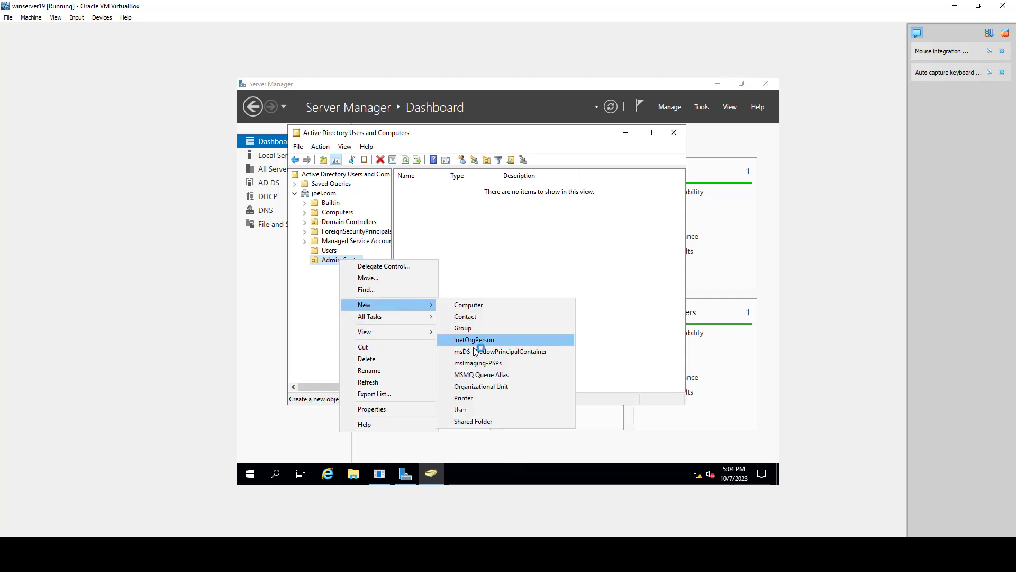
left_click(474, 386)
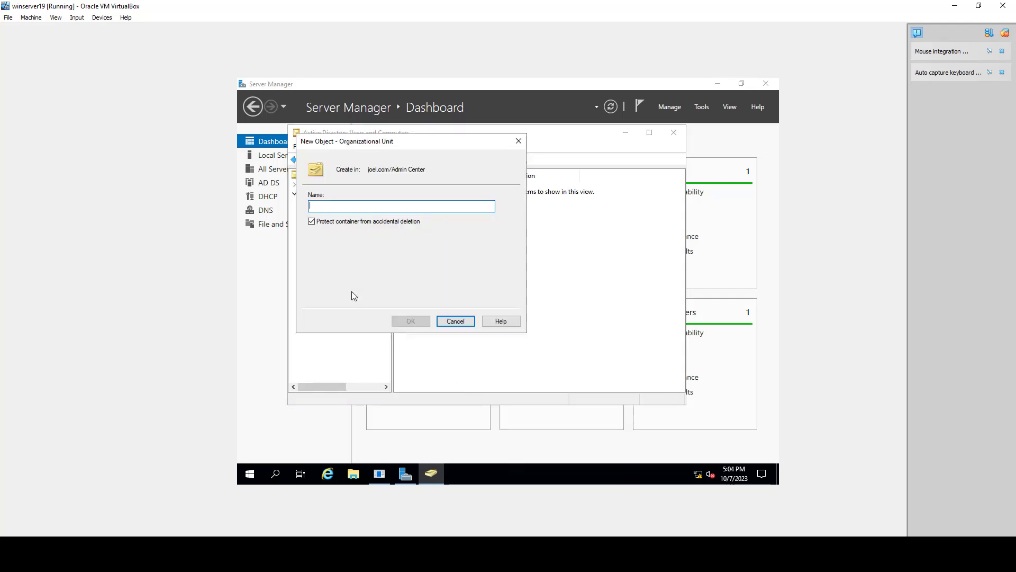
left_click(313, 222)
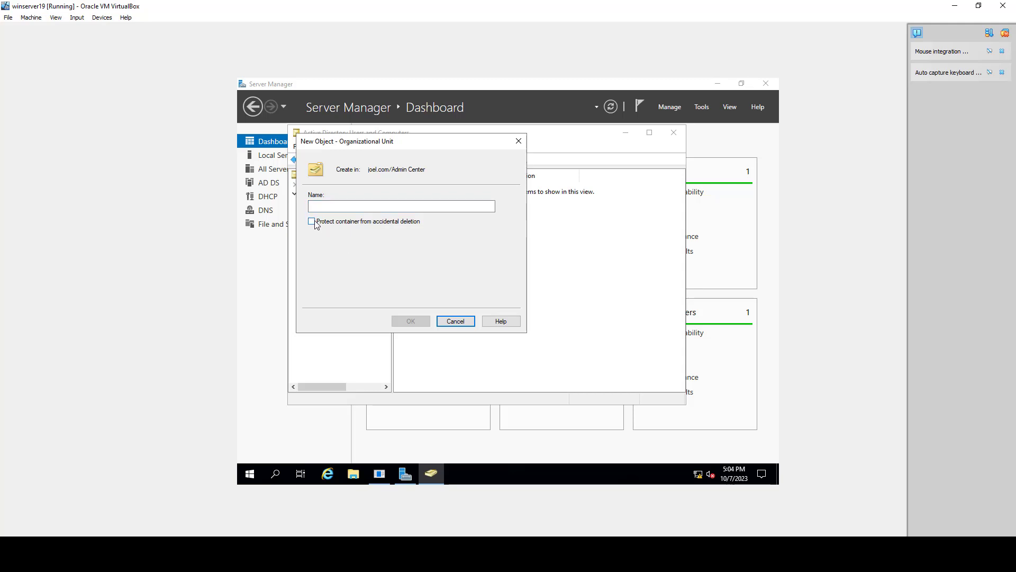
left_click(354, 207)
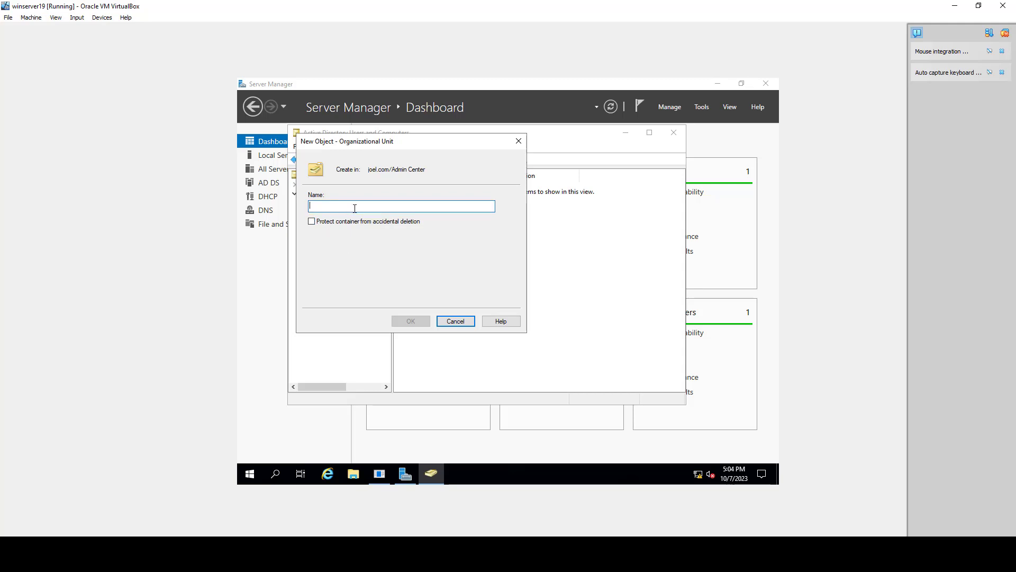
type("HR")
left_click(399, 321)
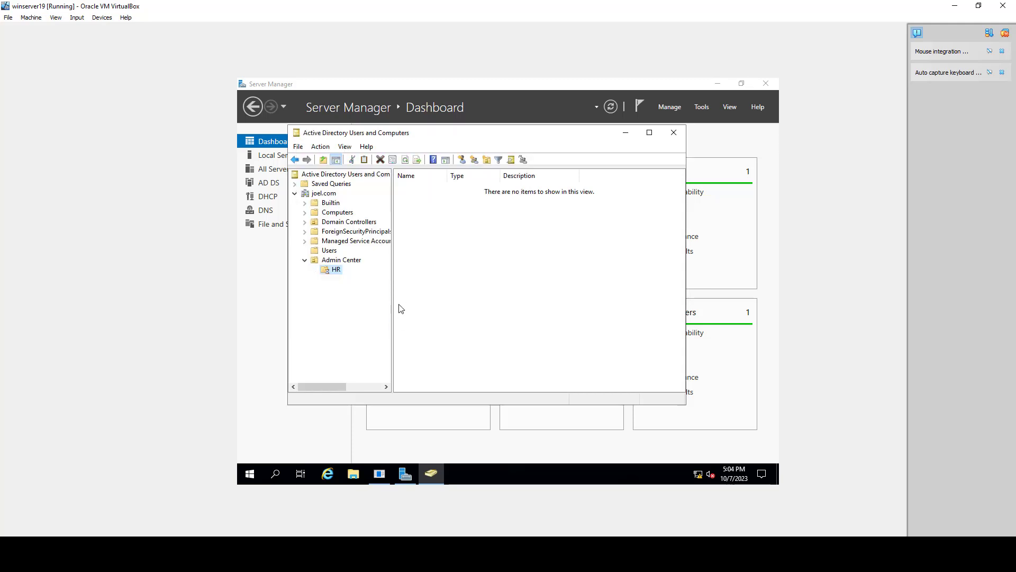
Step: Start a new user in the HR unit, entering the user's first name, last name, initials and logon name
right_click(330, 270)
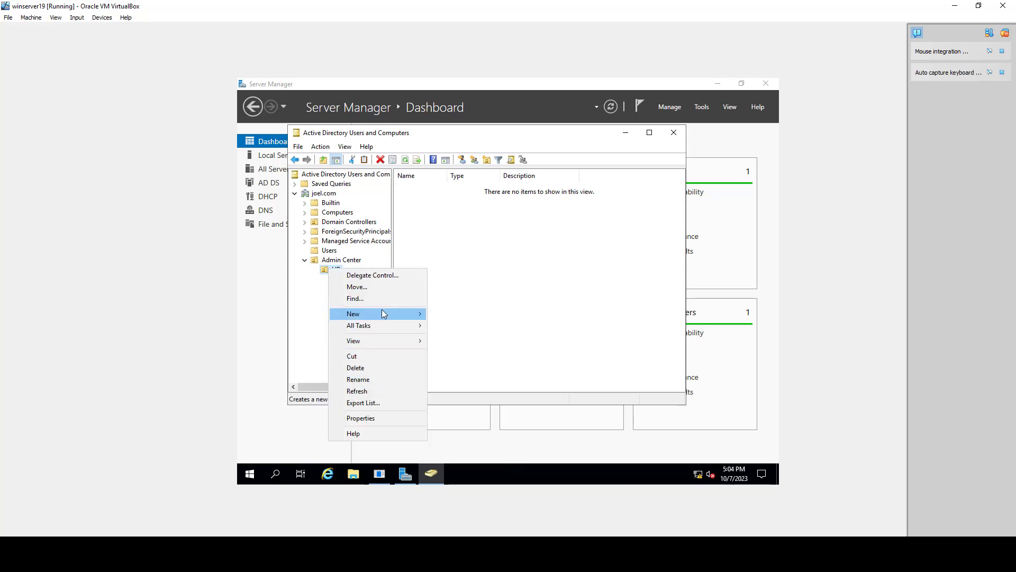
mouse_move(381, 314)
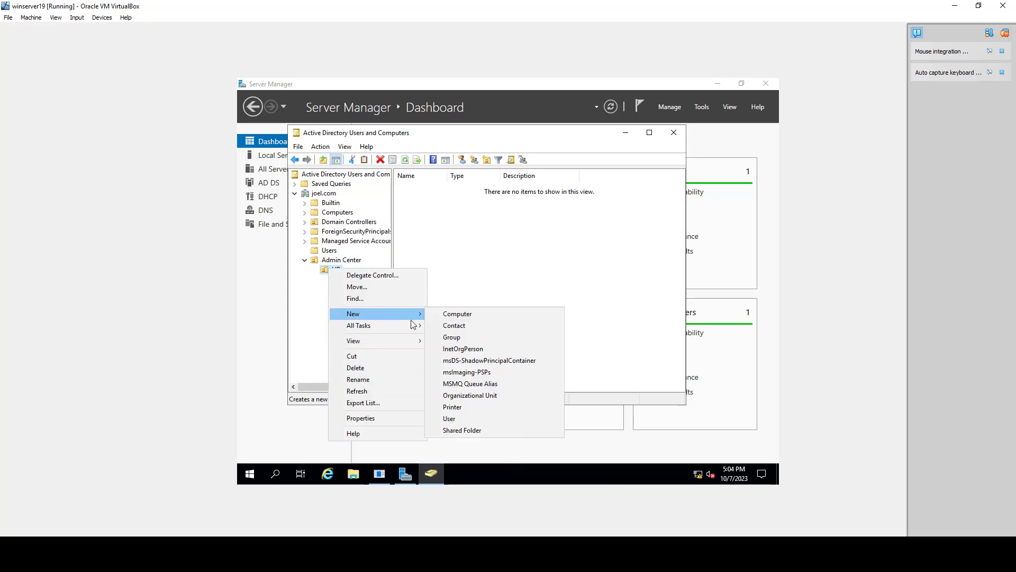
left_click(465, 421)
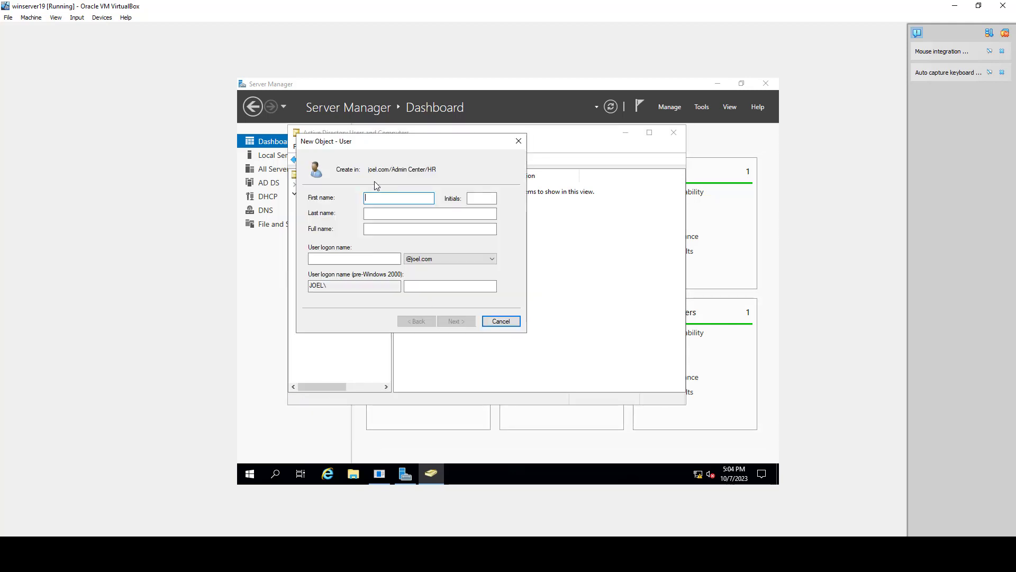
type("Yasmine")
left_click(395, 215)
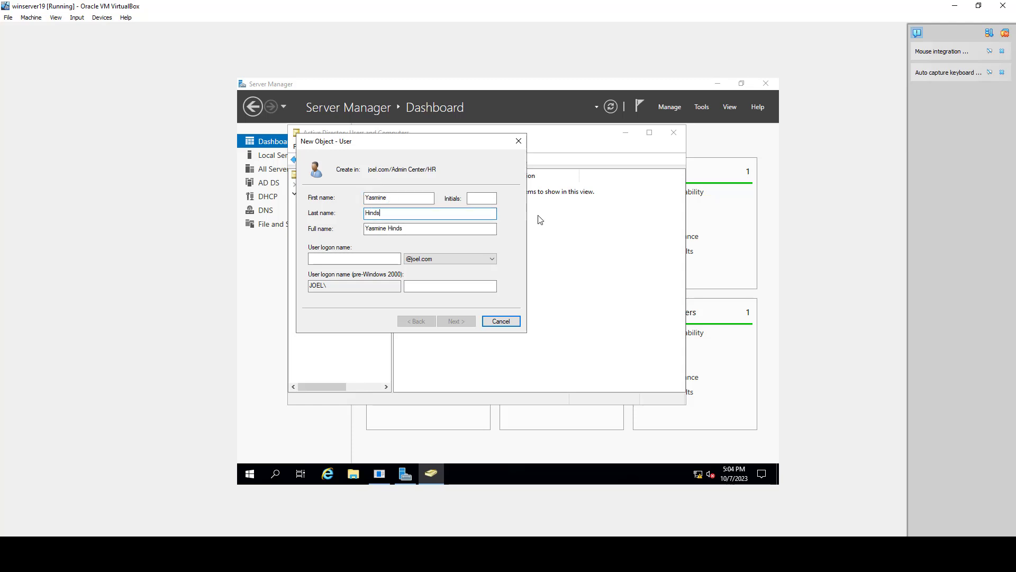
left_click(493, 200)
type("YH")
left_click(365, 260)
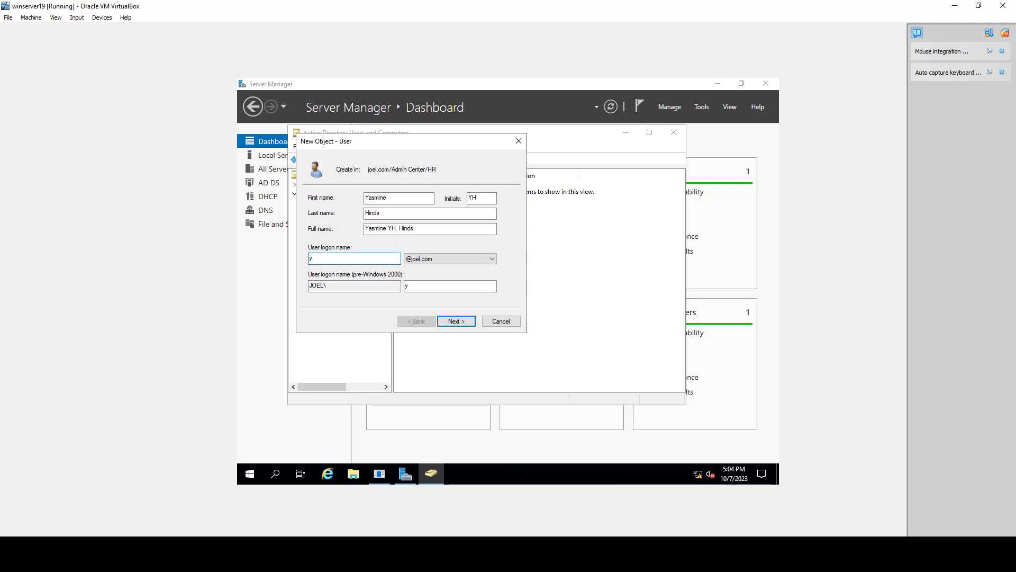
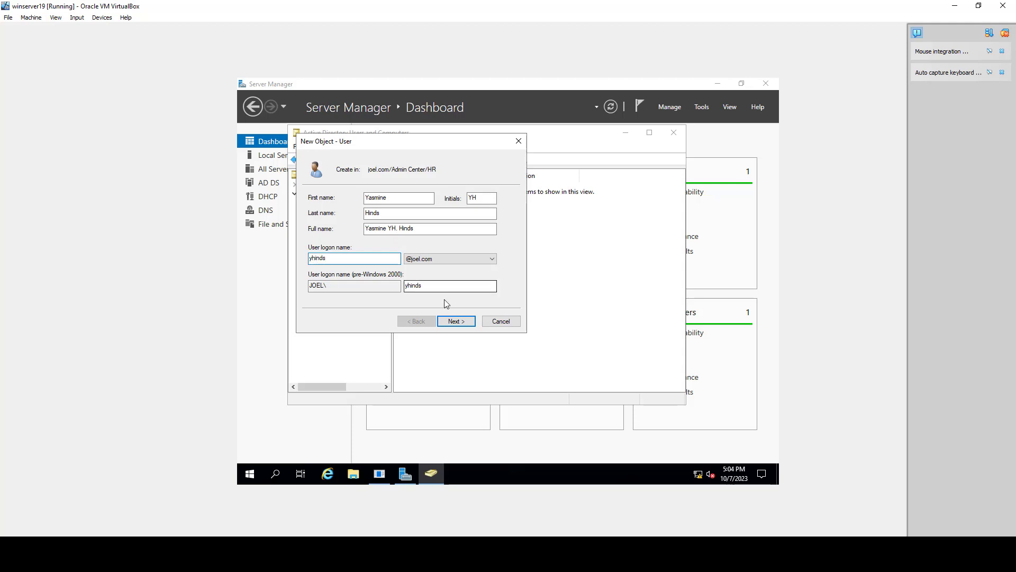
left_click(465, 321)
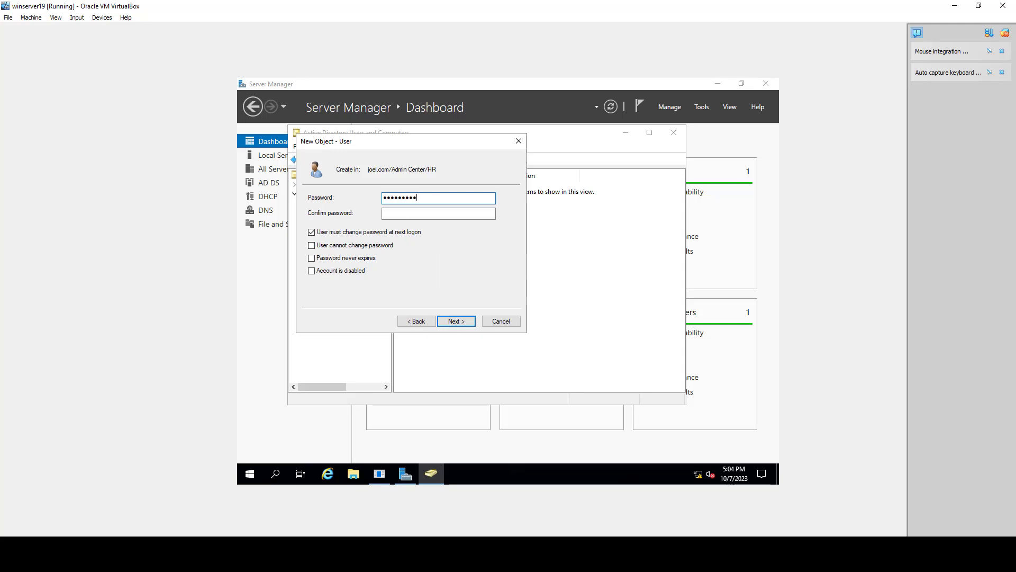
Step: Enter and confirm the new user's password, keeping change-at-next-logon required, and finish creating the account
key("Tab")
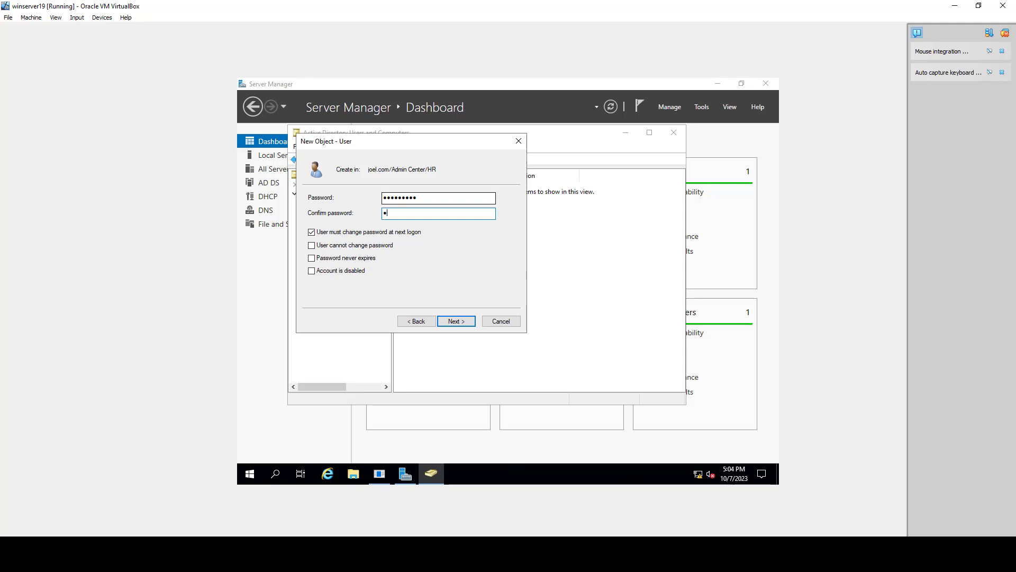
type("•••••")
left_click(456, 321)
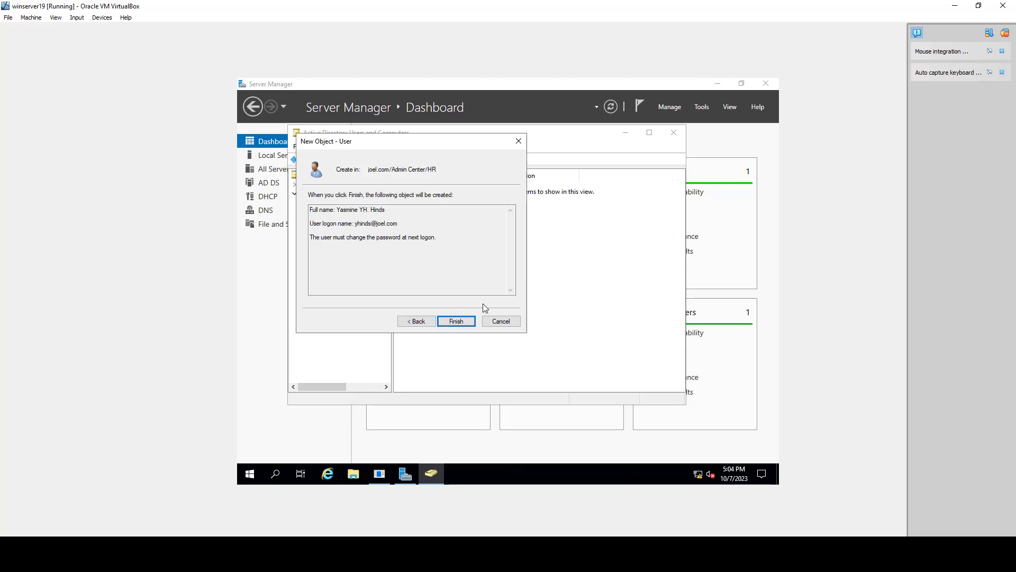
left_click(458, 323)
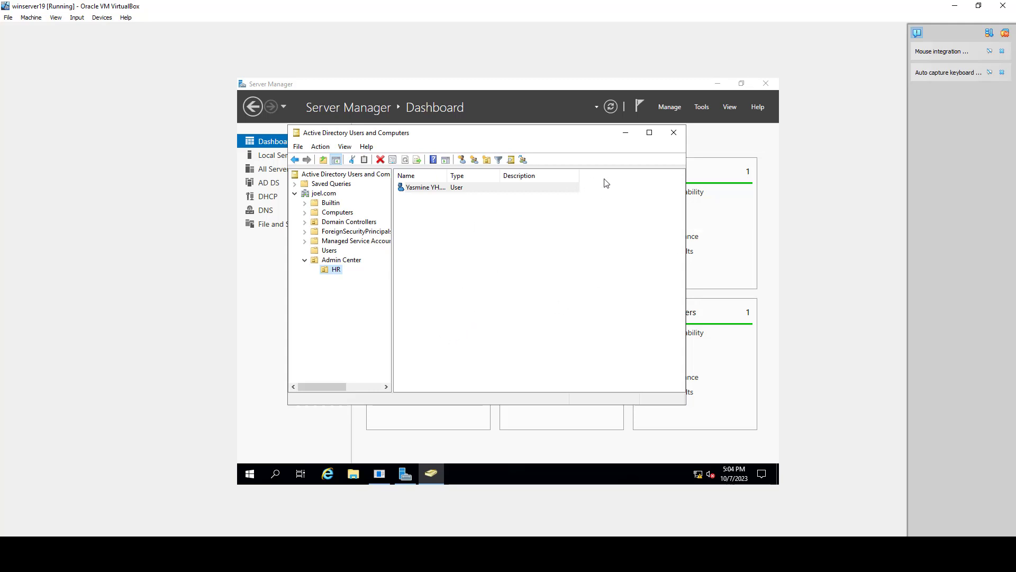
Step: Minimize the users console and open Group Policy Management
left_click(624, 136)
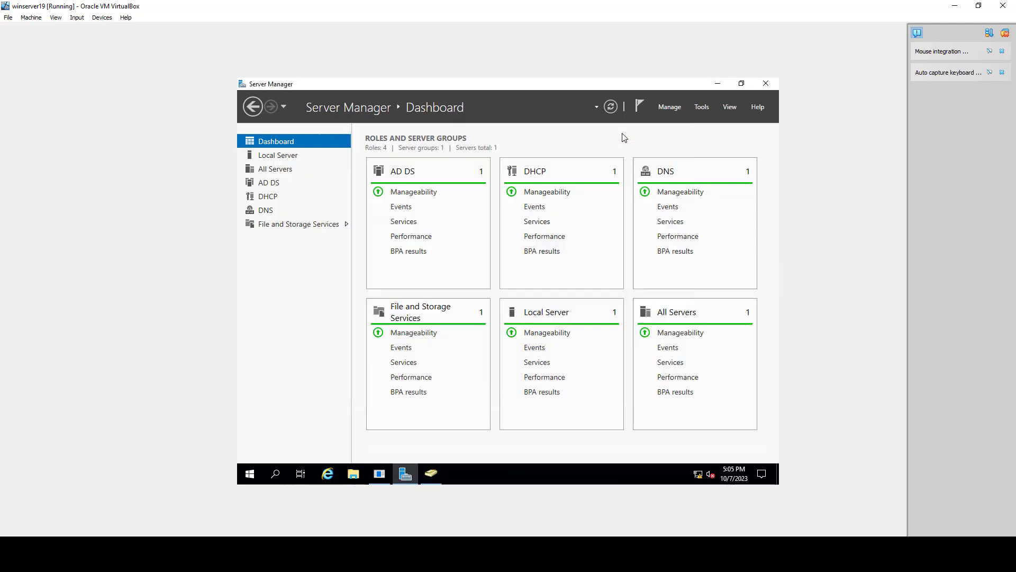
left_click(706, 107)
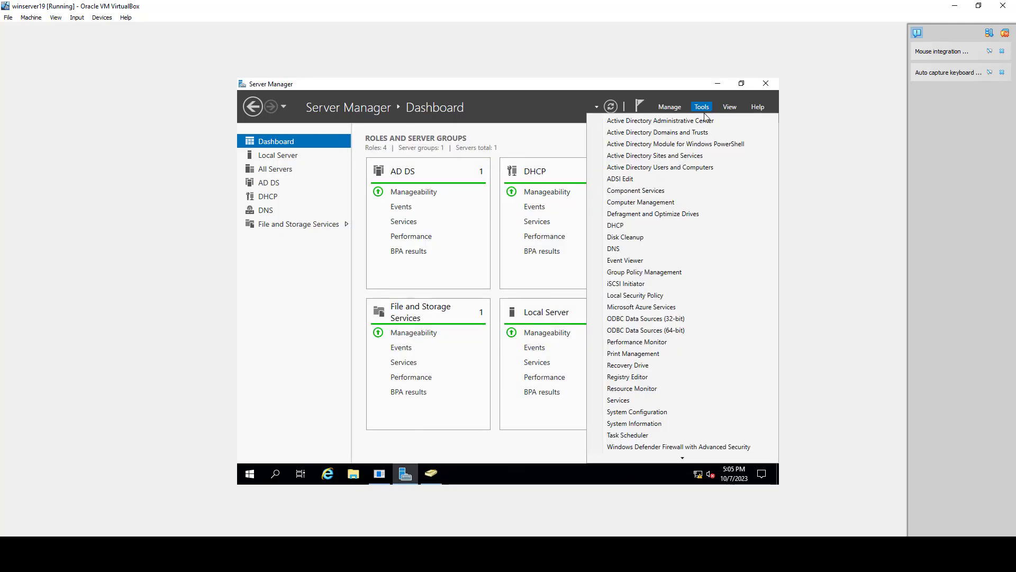
left_click(646, 274)
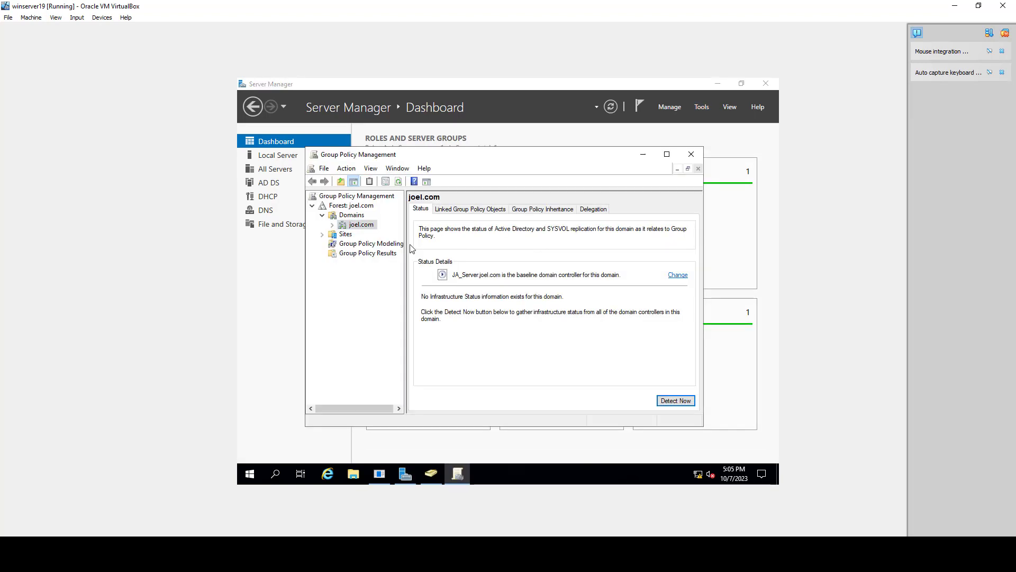
Step: Create a new Group Policy Object named GPO1 in the joel.com Group Policy Objects container
left_click(668, 155)
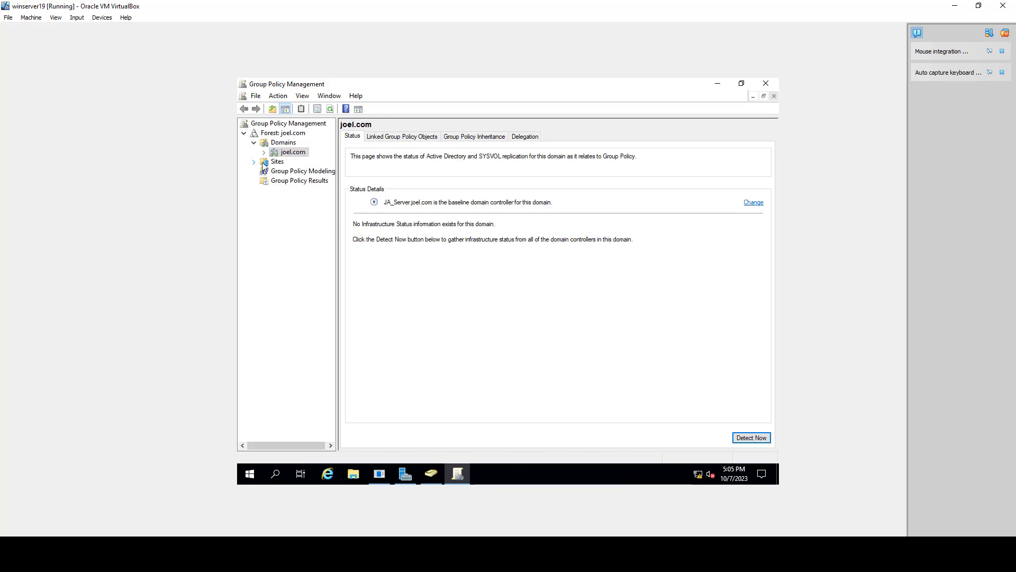
left_click(267, 144)
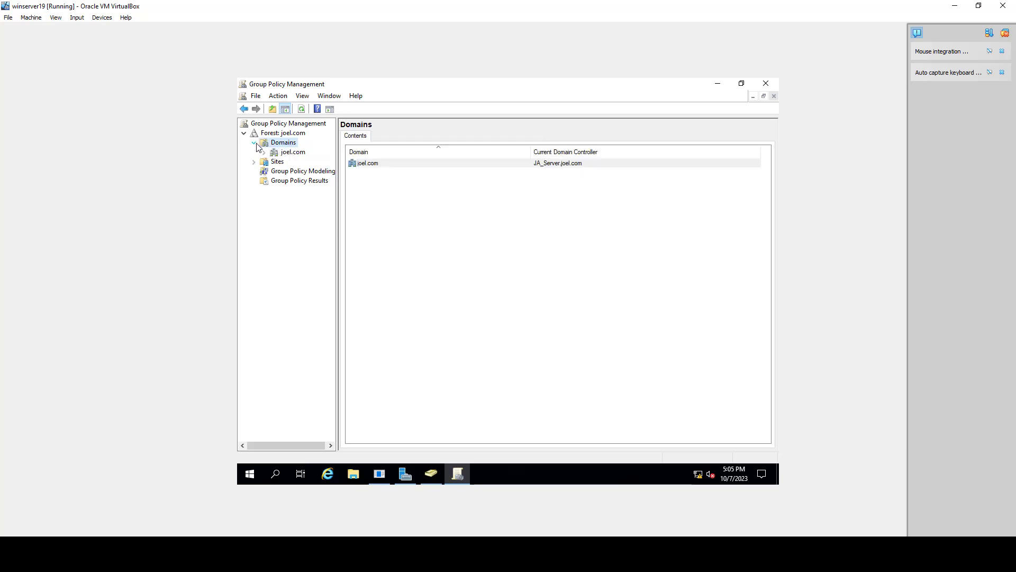
left_click(263, 152)
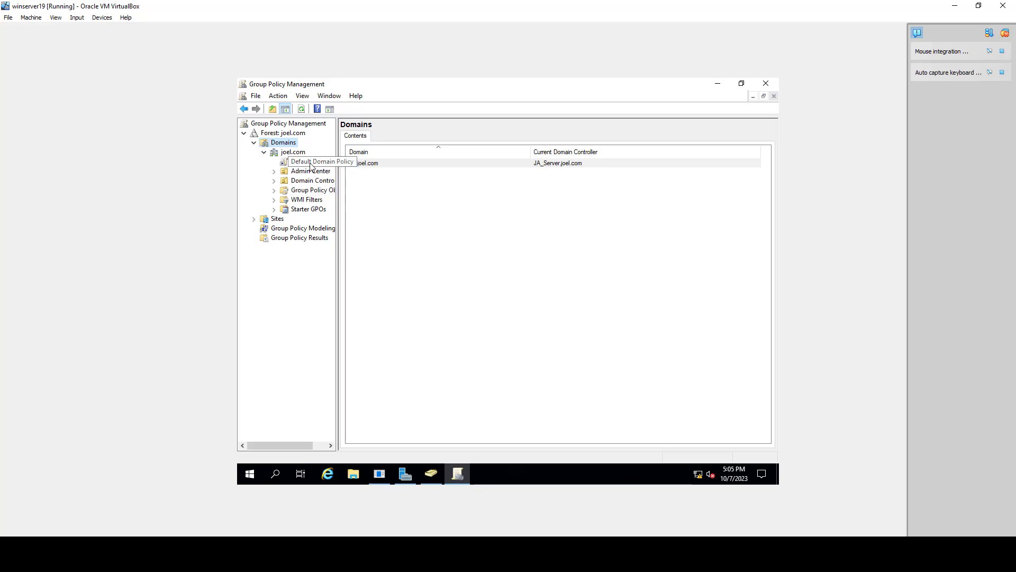
left_click(316, 190)
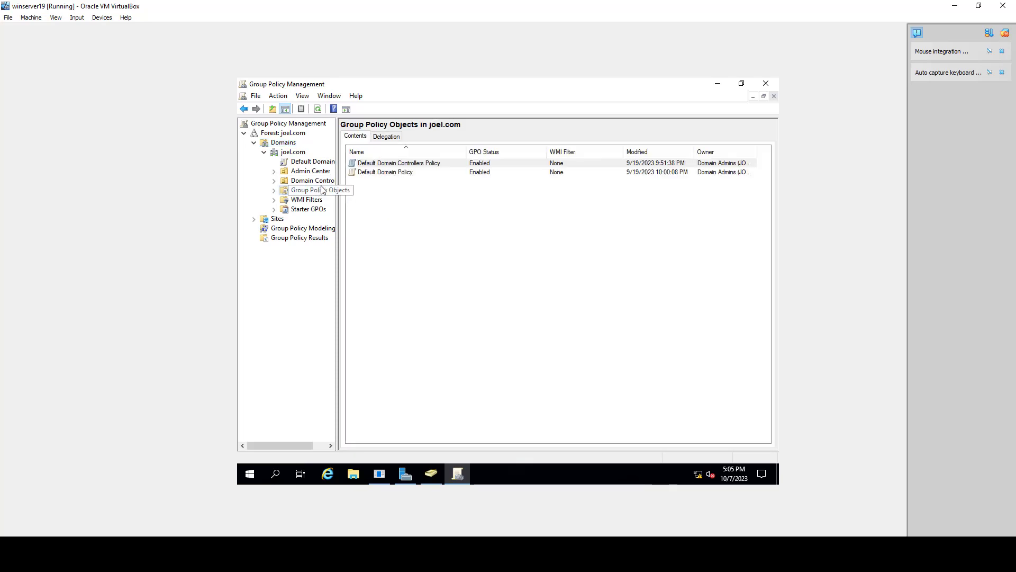
left_click_drag(338, 174, 367, 174)
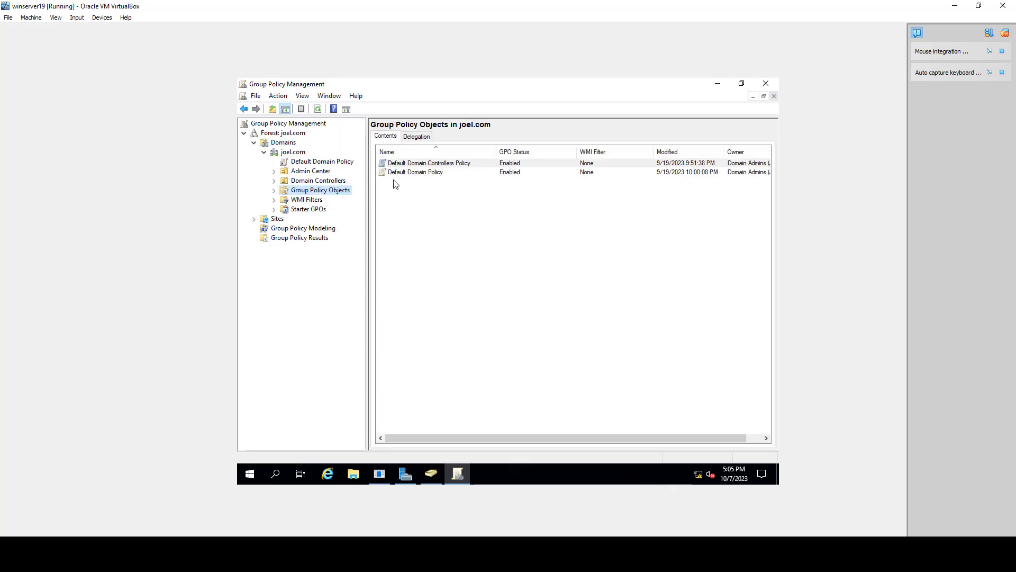
right_click(338, 195)
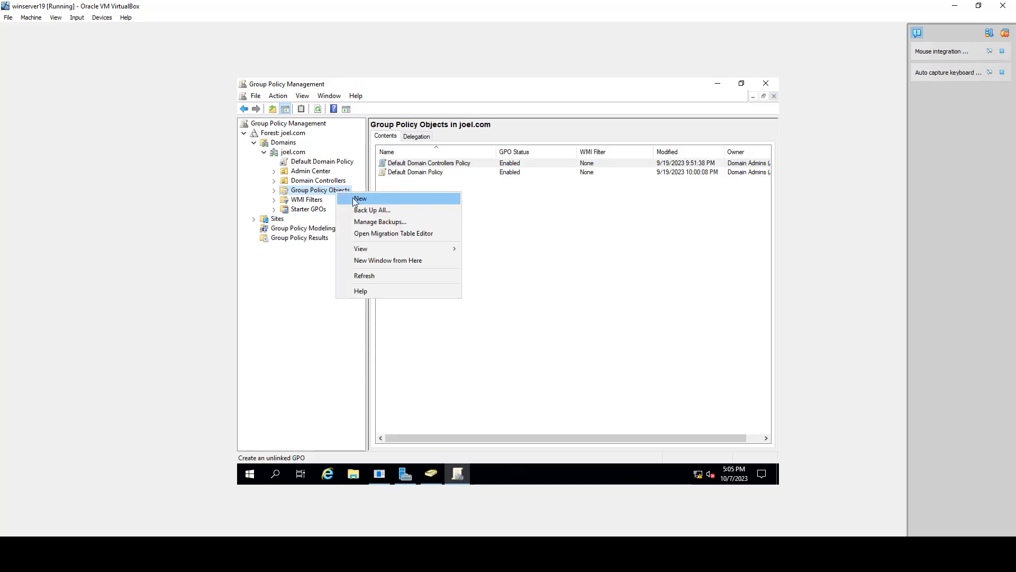
left_click(361, 198)
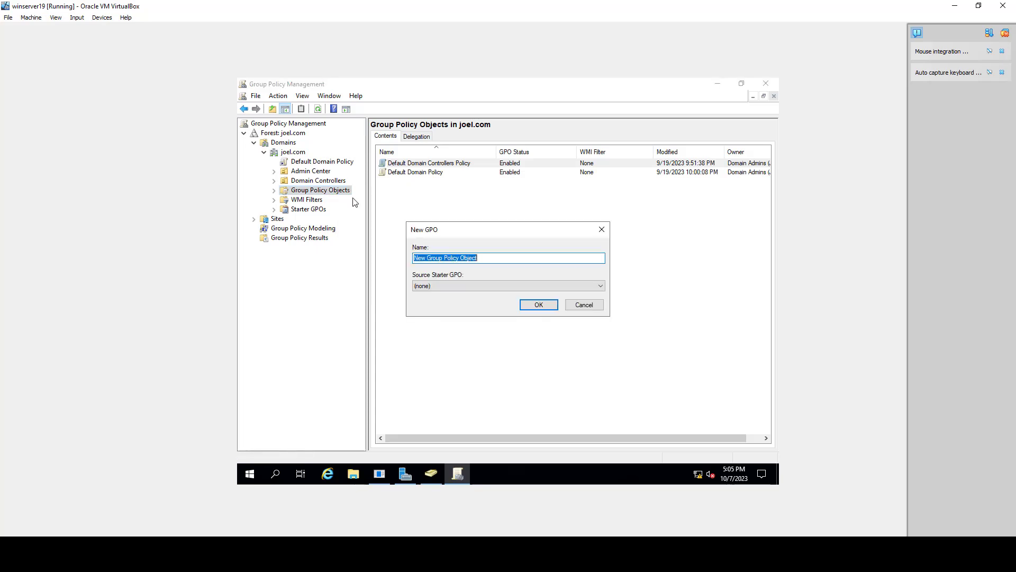
left_click(494, 259)
left_click_drag(493, 258, 397, 260)
type("GPO1")
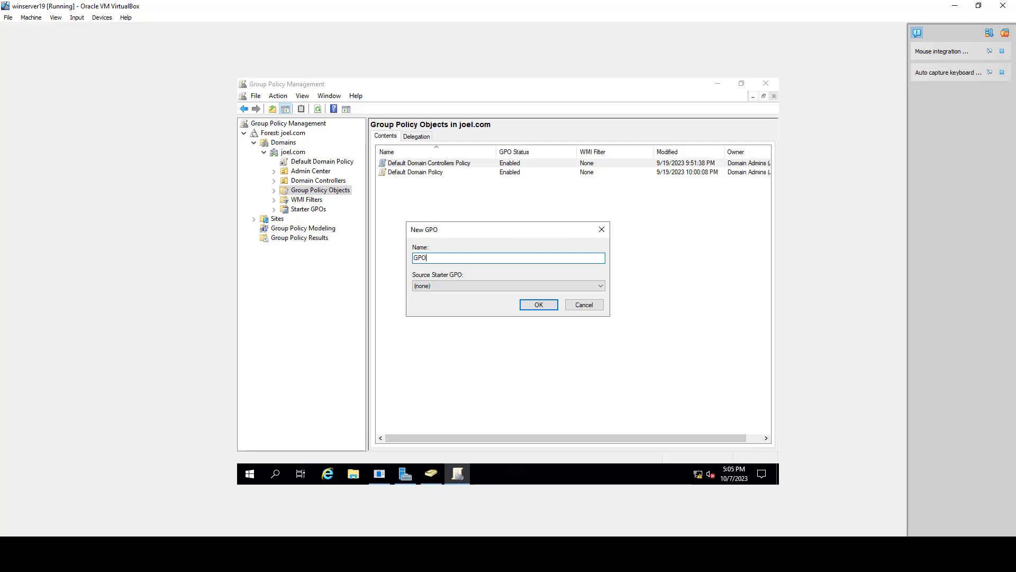
left_click(538, 305)
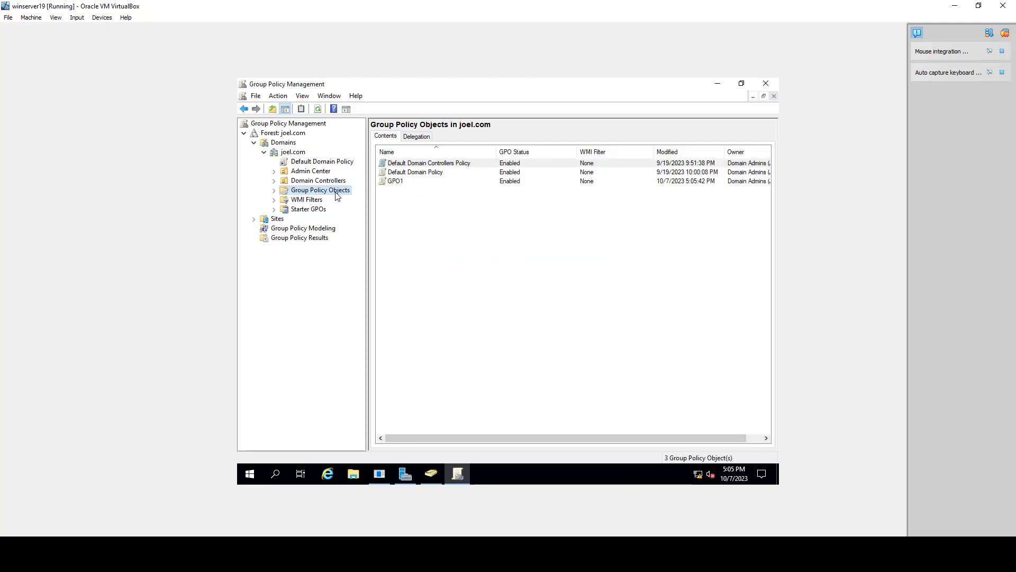
Step: Open GPO1 for editing and navigate to User Configuration's Administrative Templates Start Menu and Taskbar settings
left_click(274, 190)
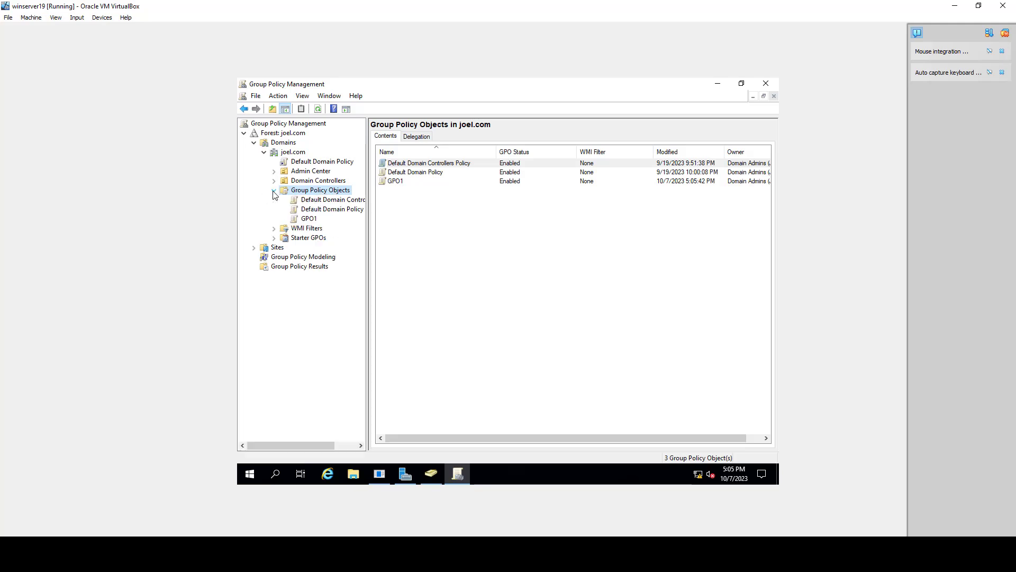
right_click(309, 220)
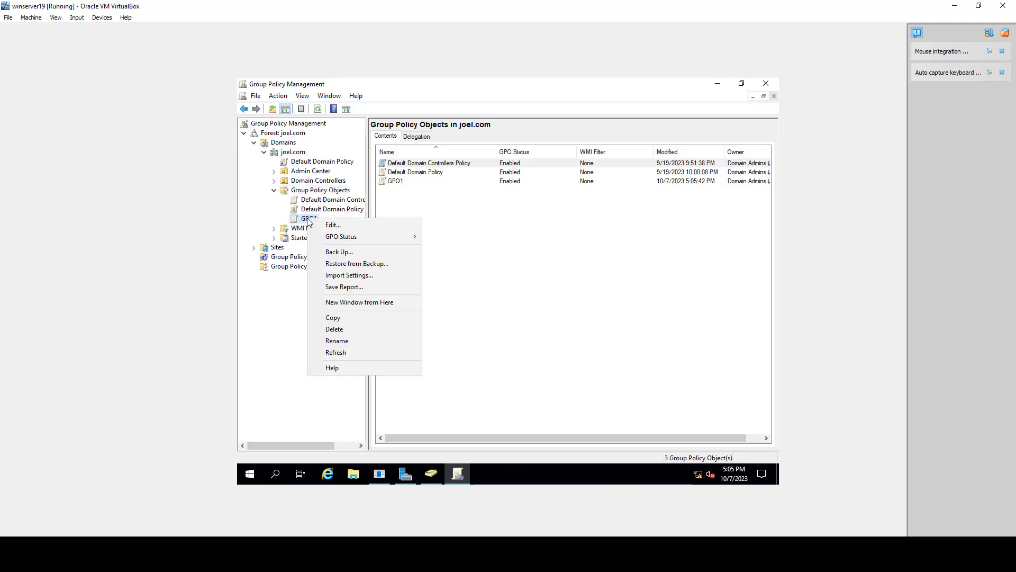
left_click(334, 226)
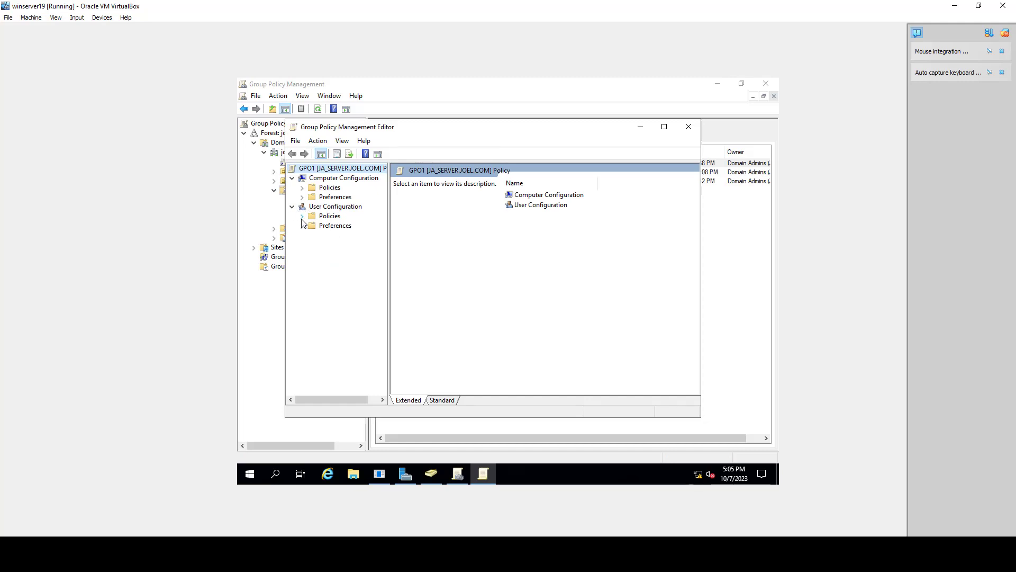
left_click(302, 216)
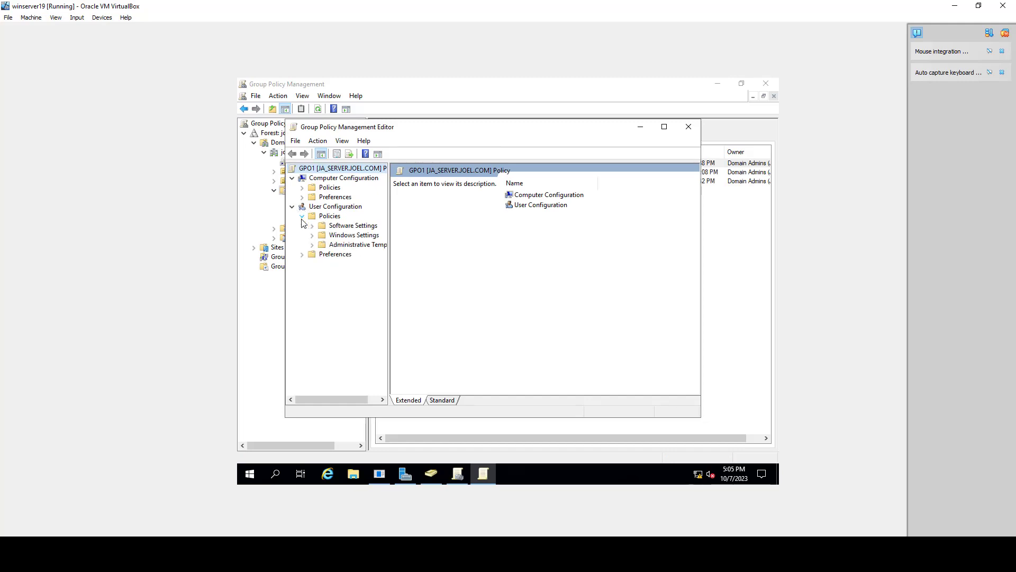
left_click(312, 245)
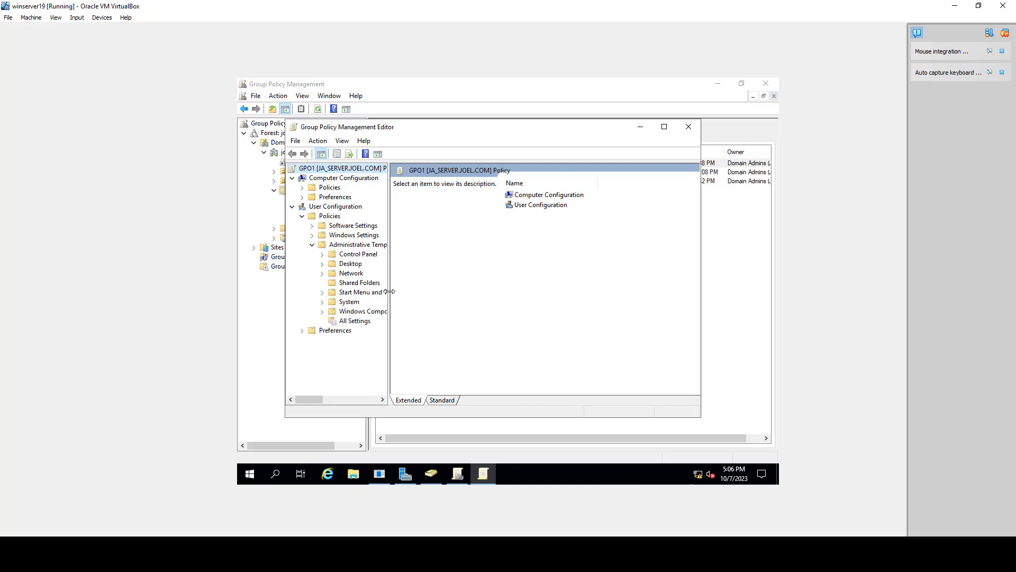
left_click_drag(389, 292, 410, 287)
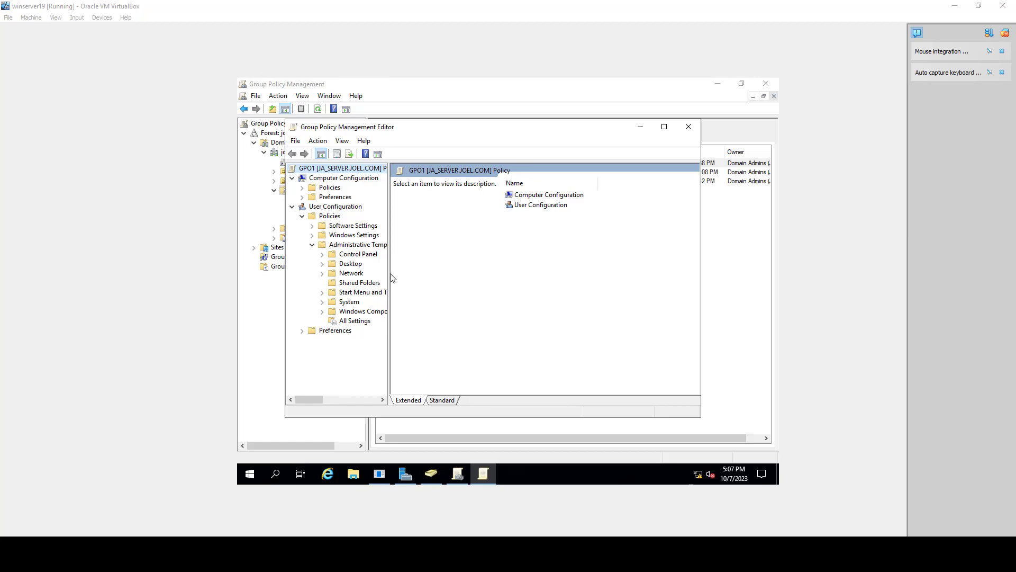
left_click(343, 294)
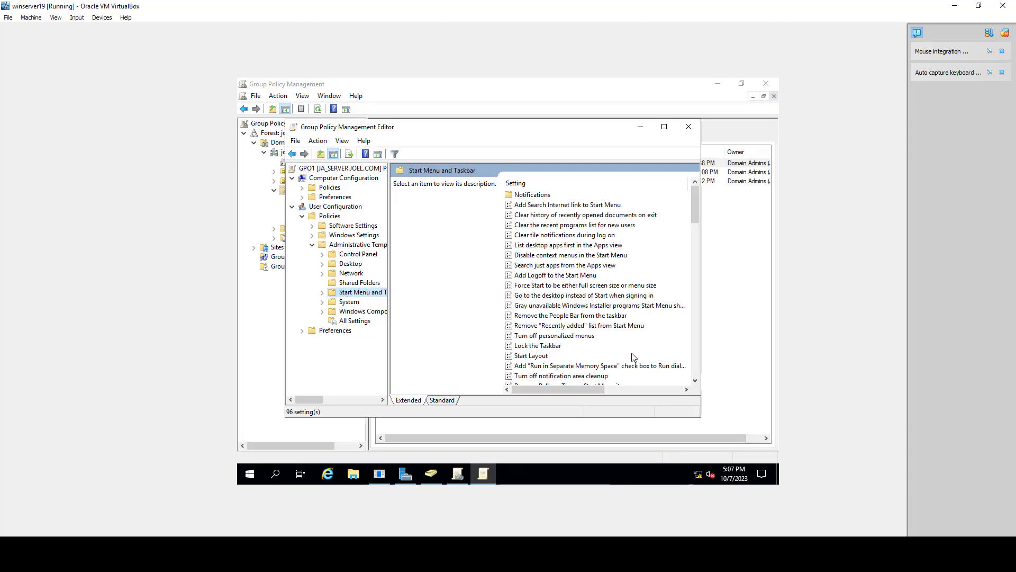
Step: Enable the "Do not allow pinning programs to the Taskbar" policy, apply it, and close the policy editor
scroll(634, 358, "down", 15)
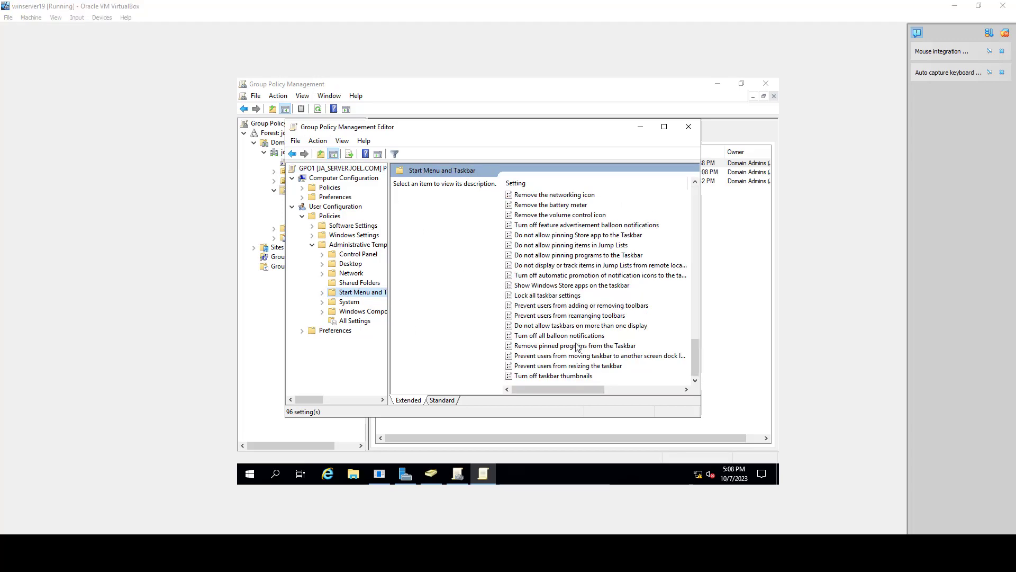
scroll(642, 293, "up", 4)
scroll(642, 293, "down", 4)
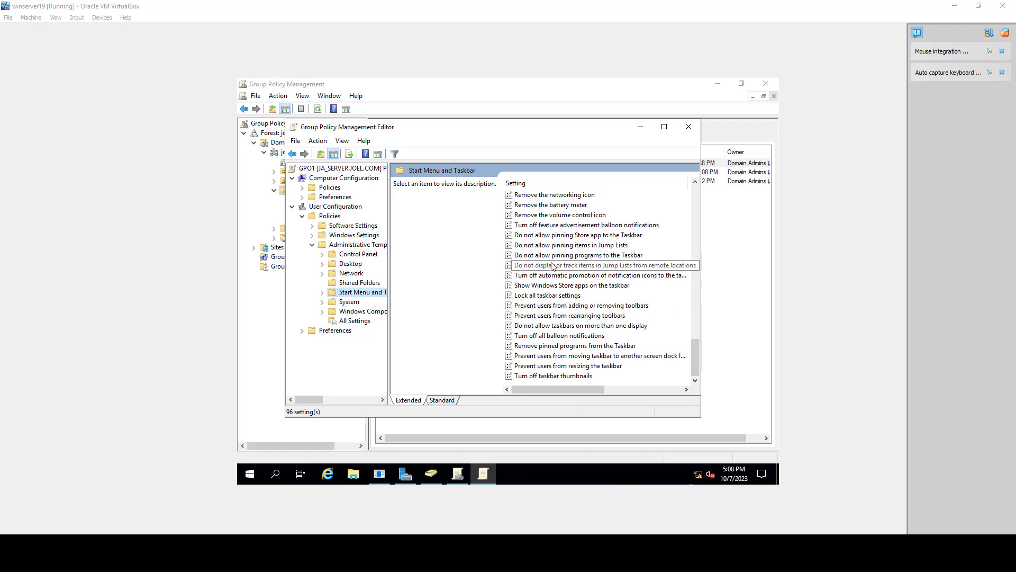
left_click(530, 258)
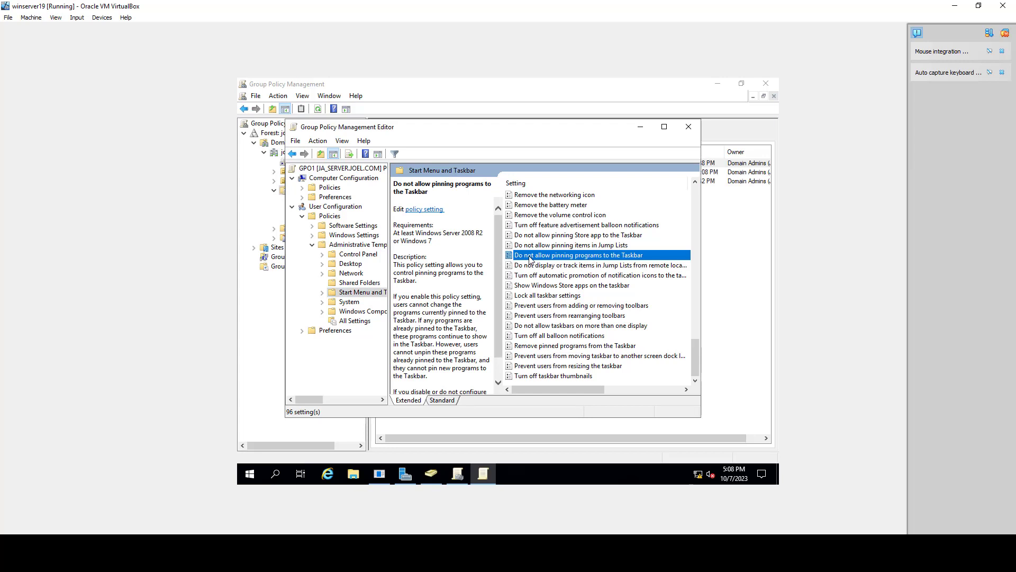
right_click(530, 258)
left_click(547, 265)
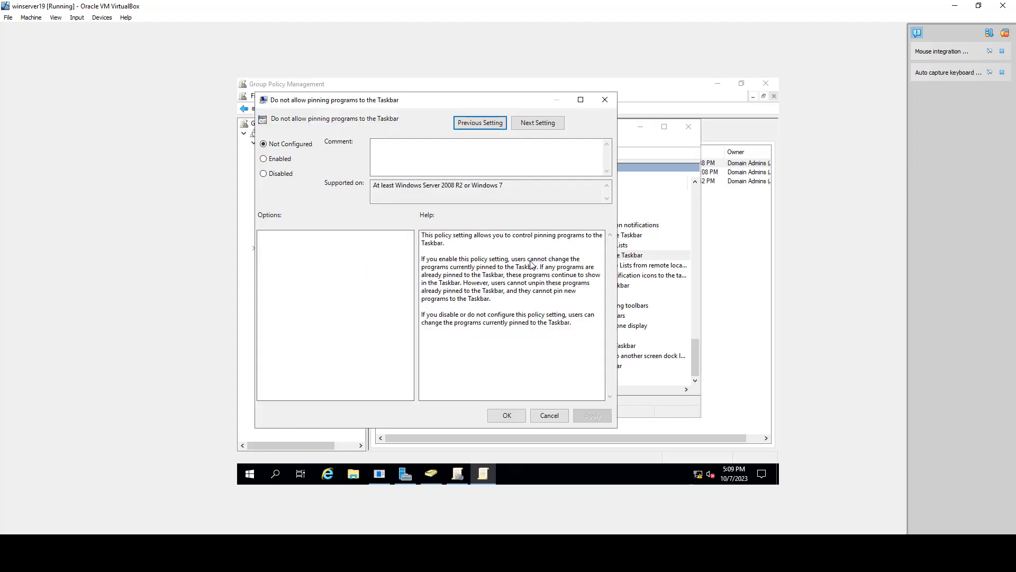
left_click(268, 161)
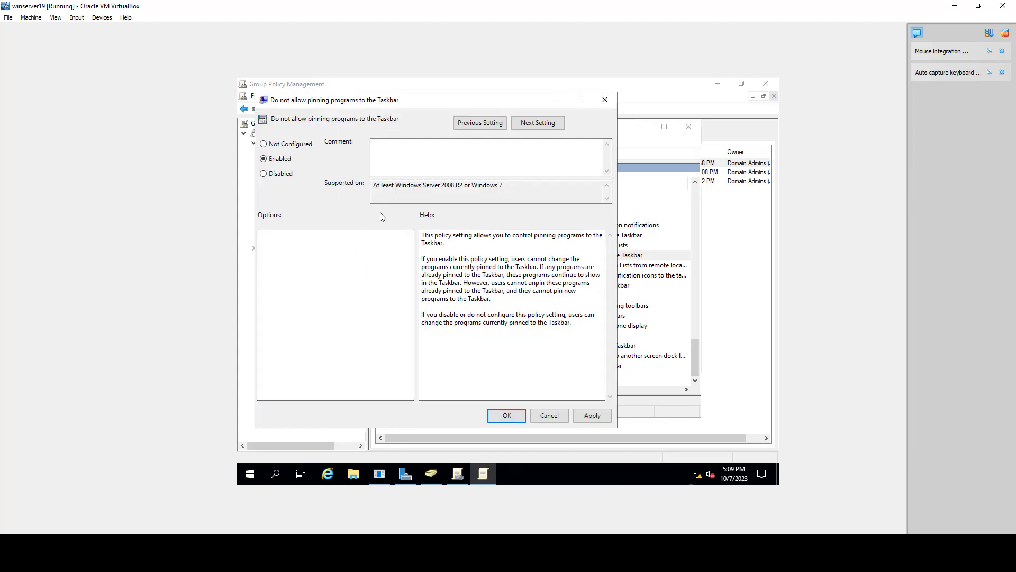
left_click(591, 416)
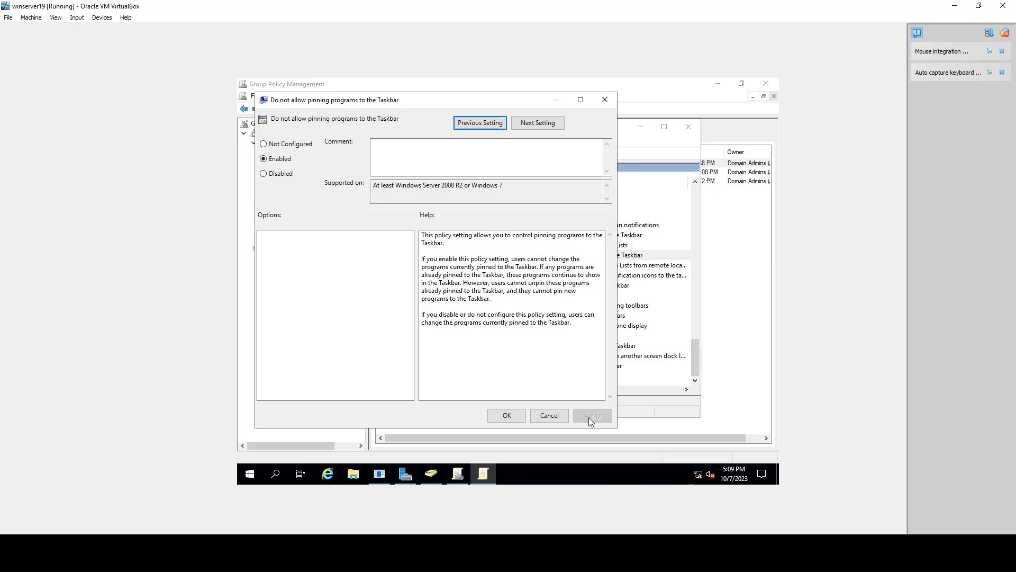
left_click(507, 415)
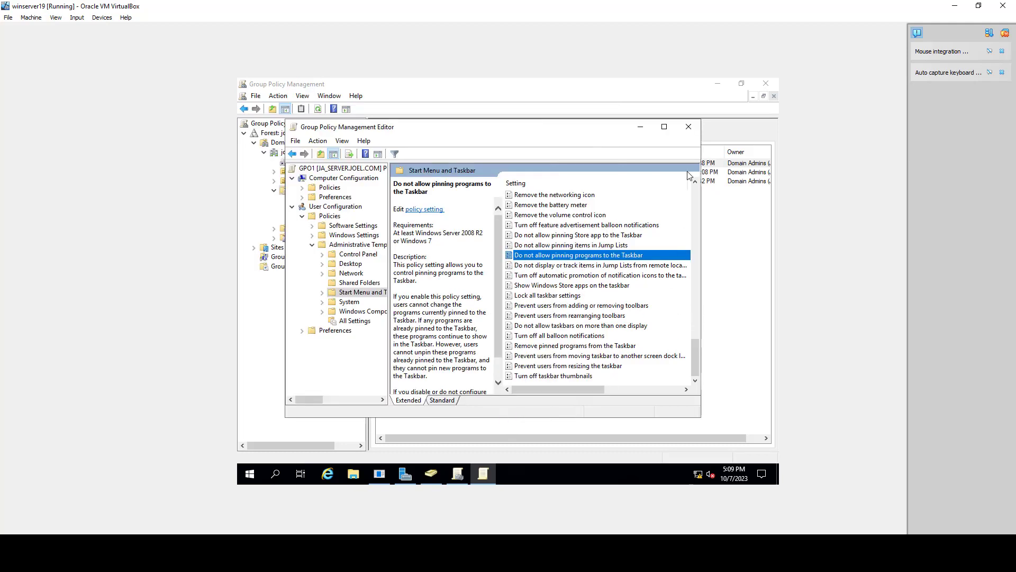
left_click(688, 127)
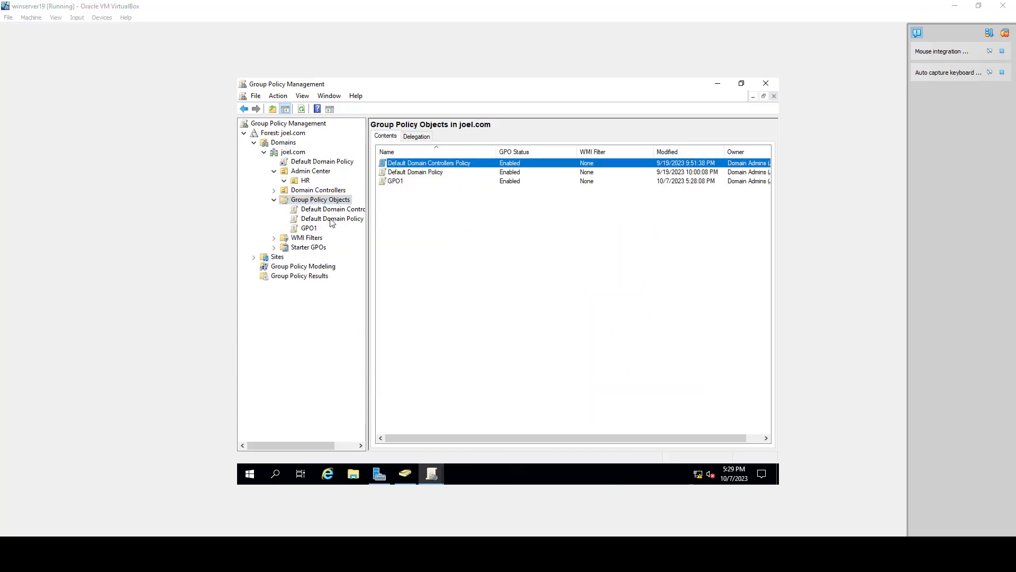
Step: Open GPO1 for editing again and navigate to User Configuration's Control Panel Personalization settings
left_click(309, 228)
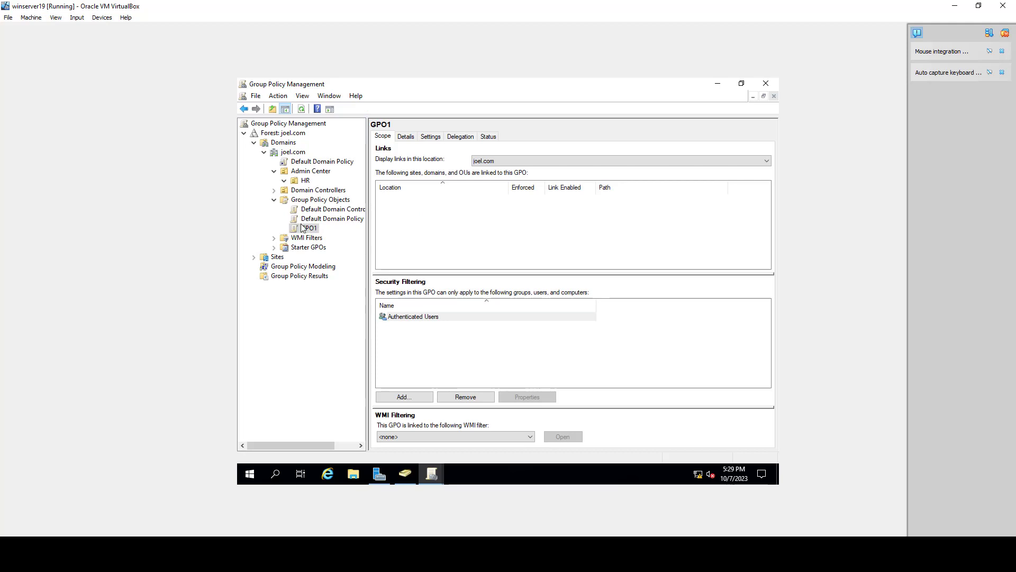
right_click(307, 228)
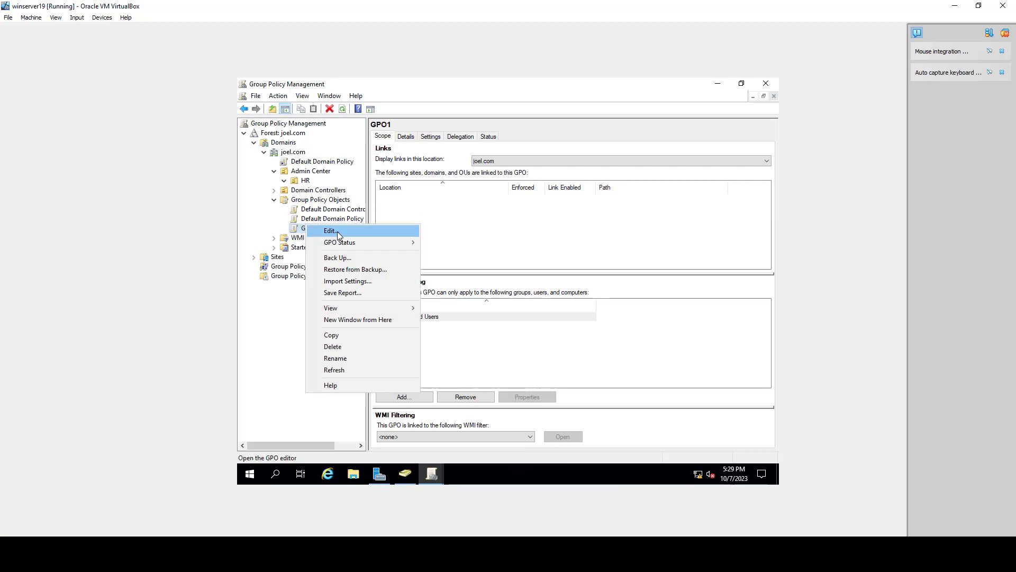
left_click(341, 235)
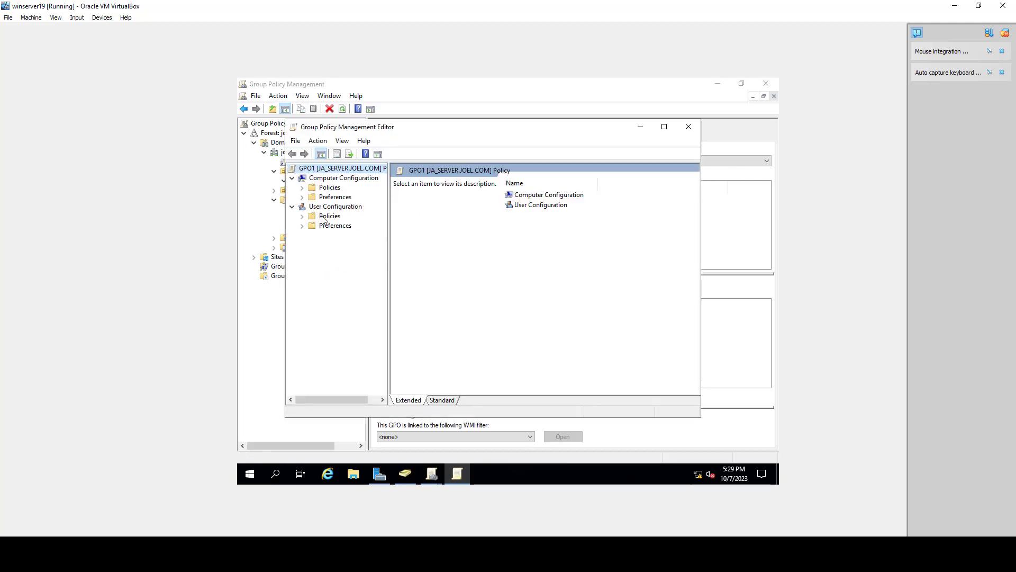
left_click(303, 216)
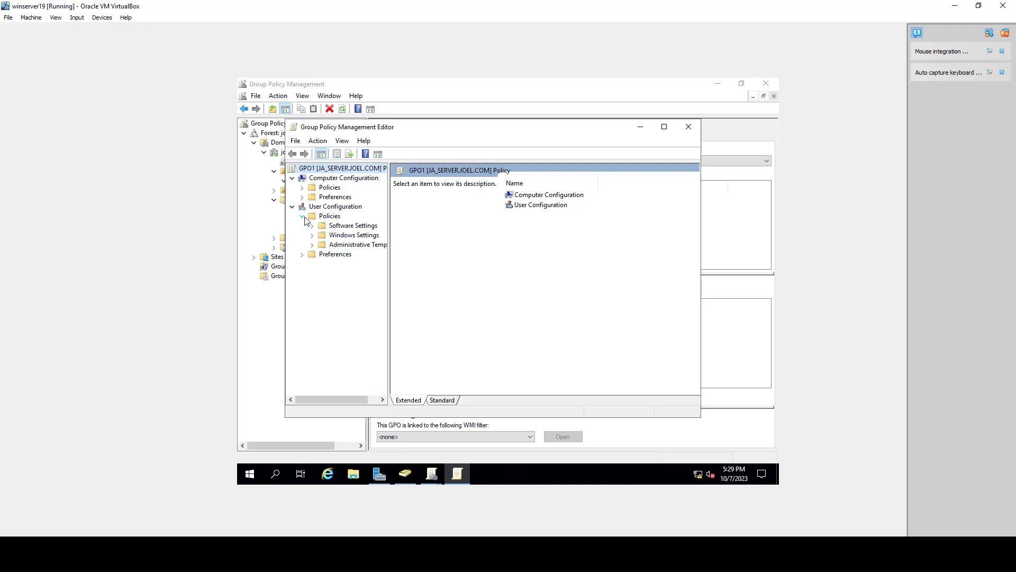
left_click(314, 245)
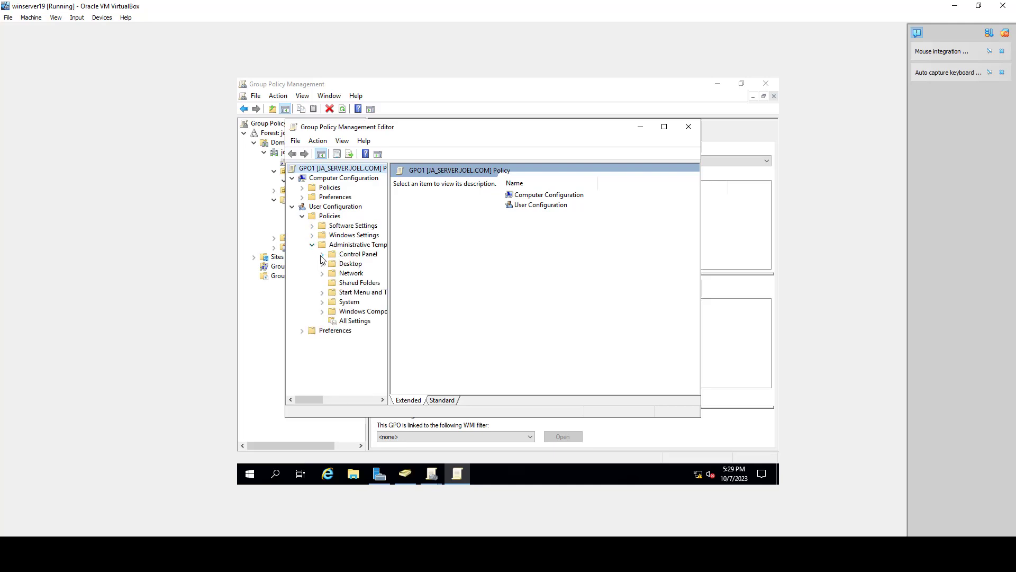
left_click(322, 254)
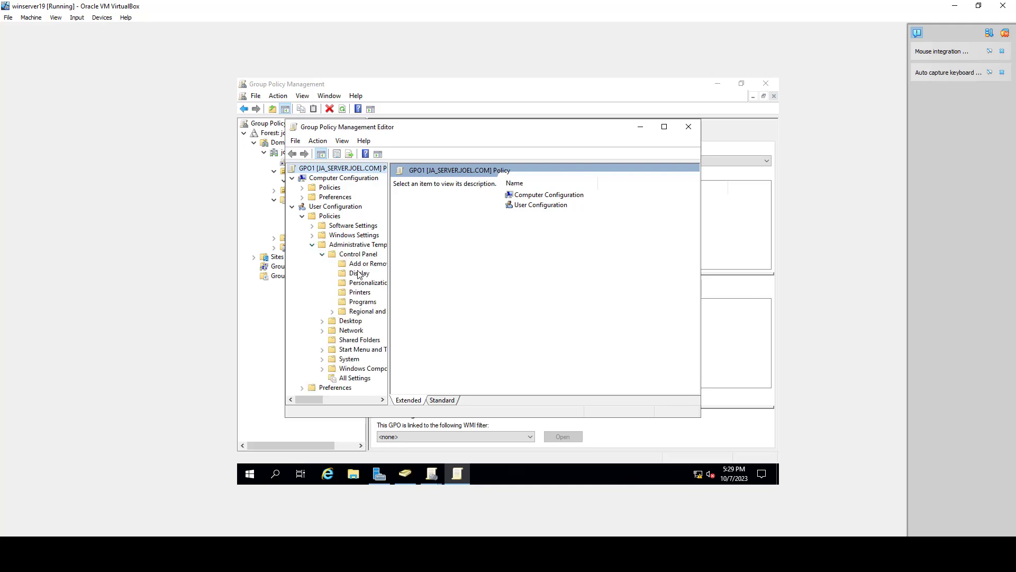
left_click(368, 283)
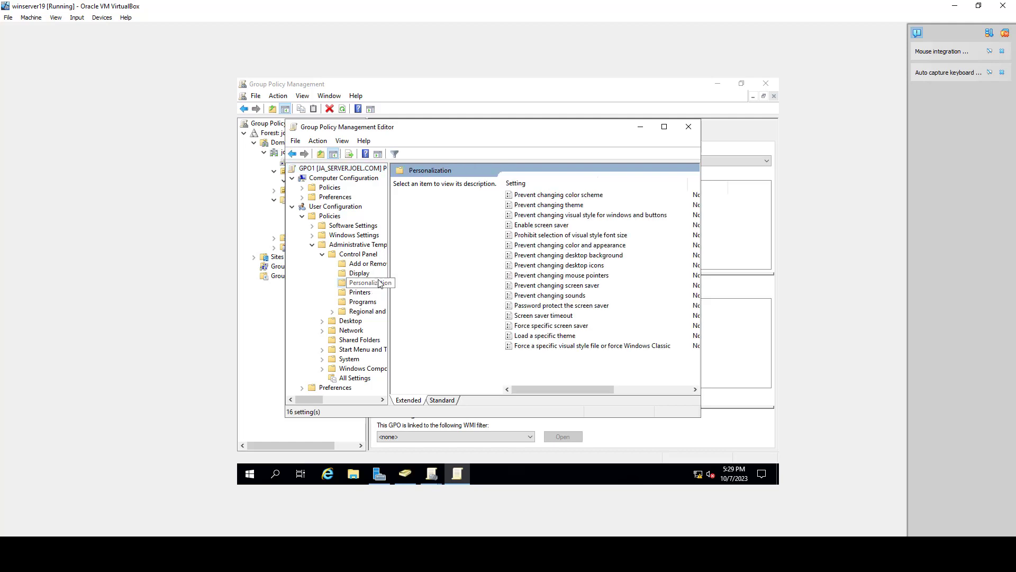
Step: Enable the "Prevent changing desktop background" policy, apply it, and close the policy editor
left_click(613, 256)
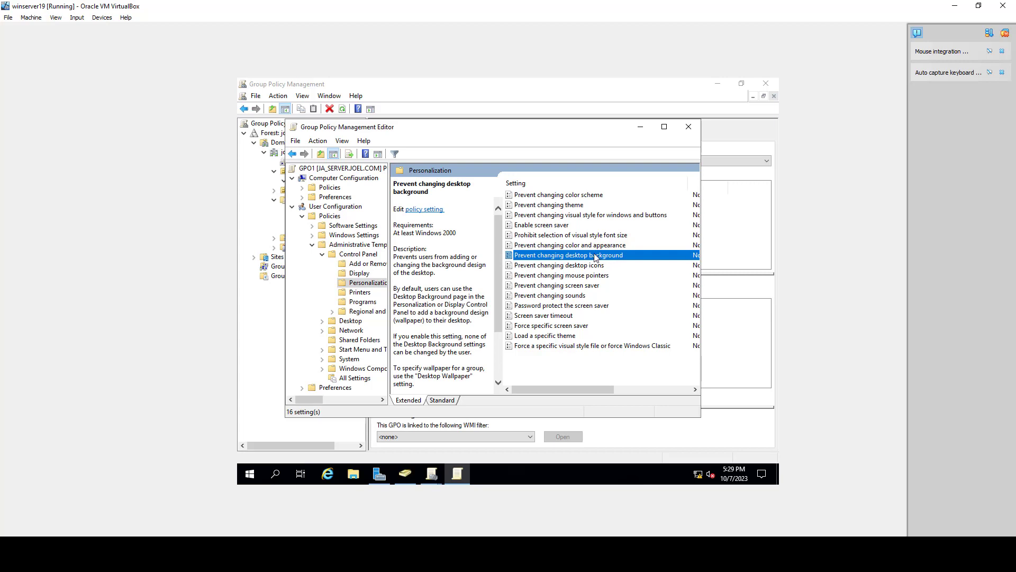
right_click(597, 257)
left_click(608, 261)
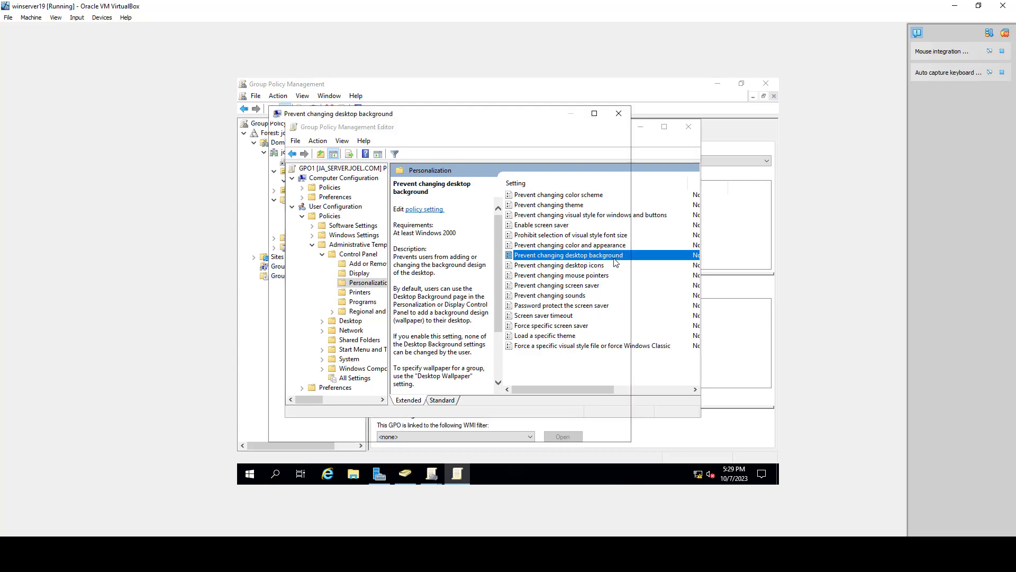
left_click(279, 173)
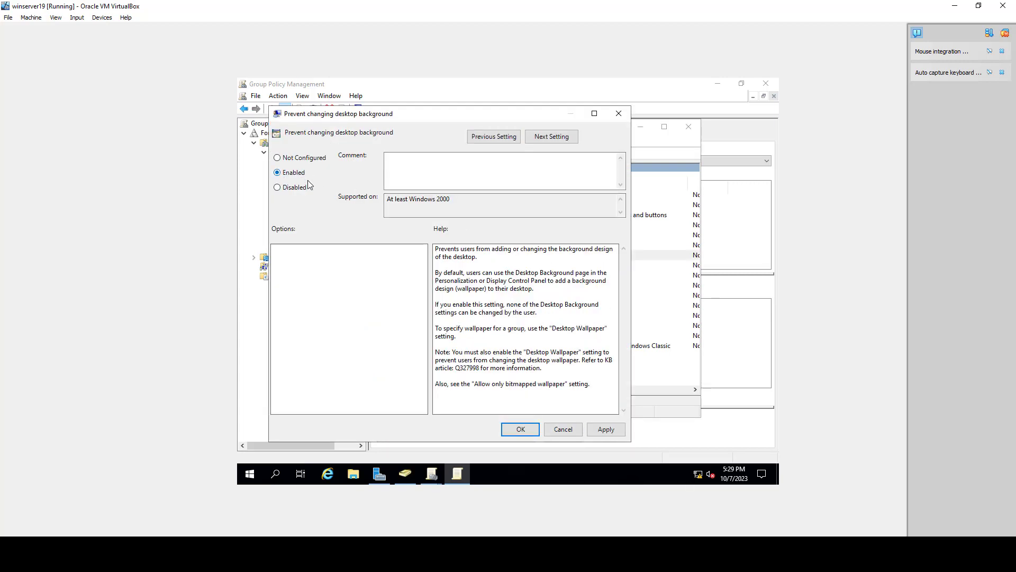
left_click(607, 429)
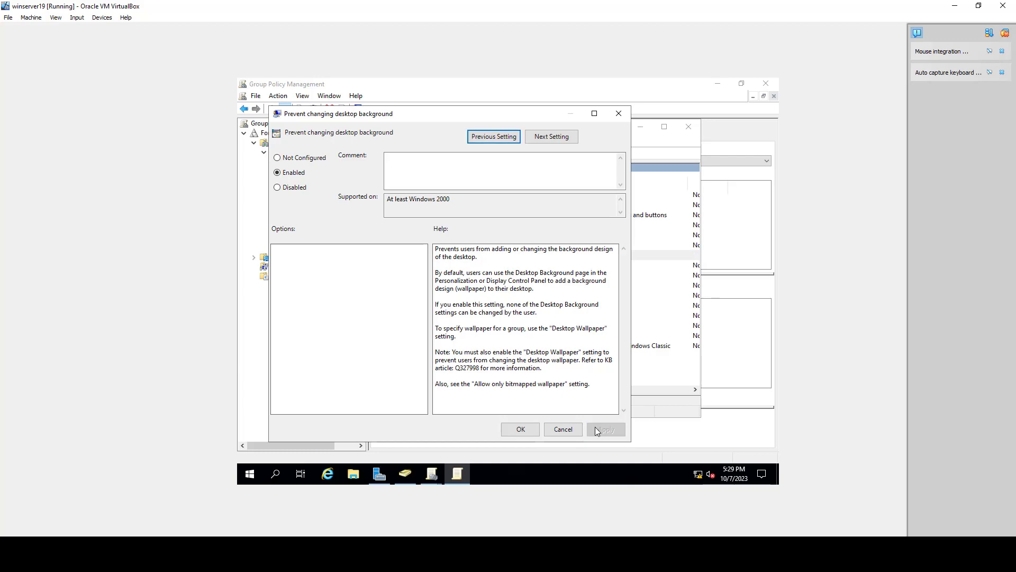
left_click(522, 430)
left_click(687, 127)
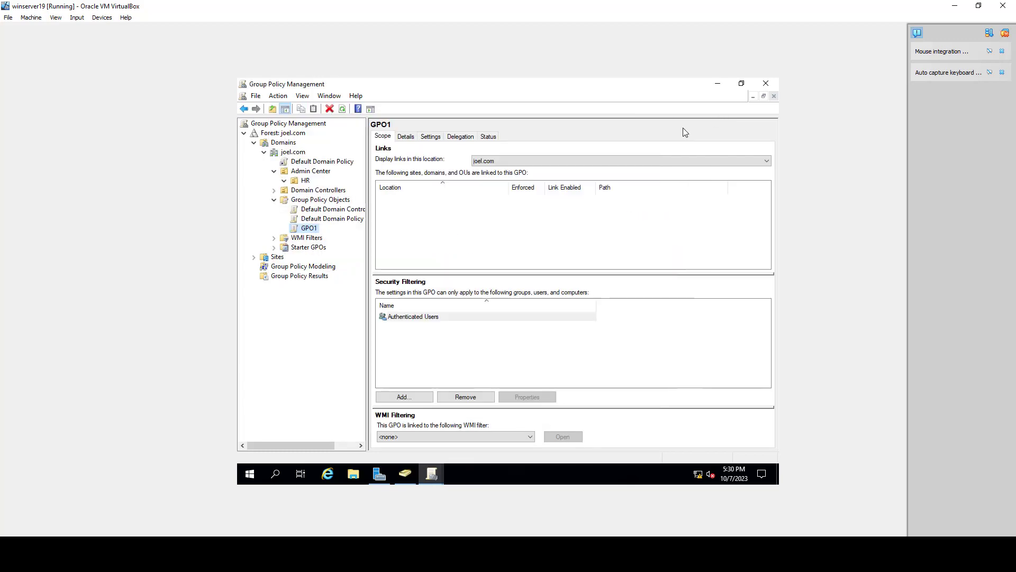
Step: Link the existing GPO1 to the HR organizational unit under Admin Center
left_click(306, 181)
left_click(311, 228)
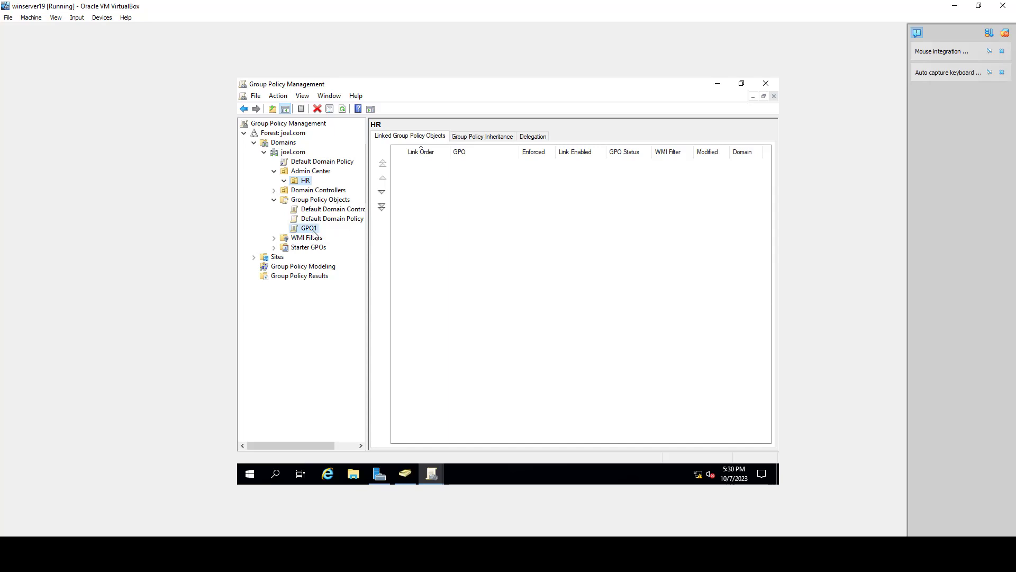
mouse_move(315, 229)
left_mouse_down()
mouse_move(305, 182)
mouse_move(303, 225)
left_mouse_up()
right_click(306, 181)
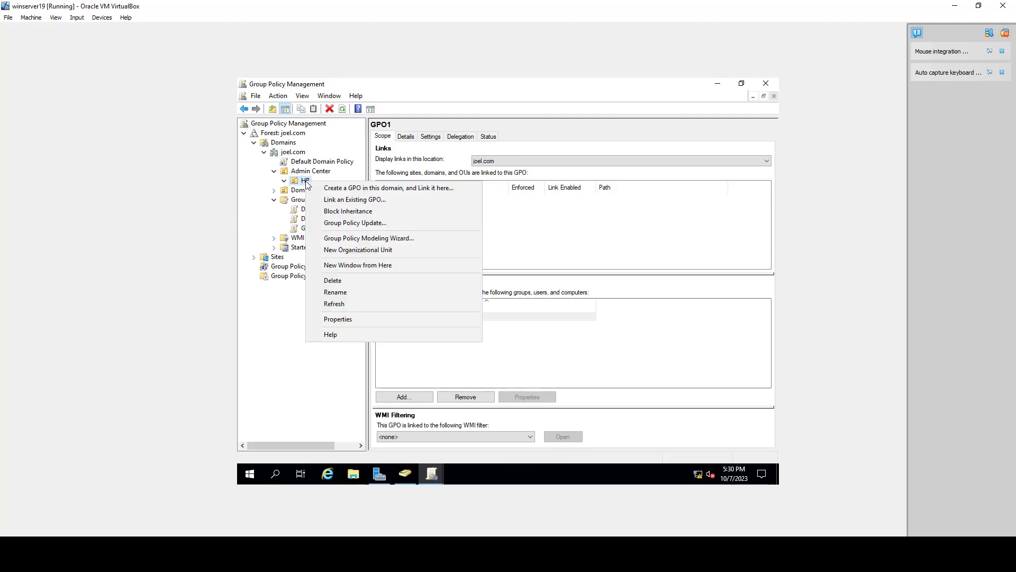
left_click(329, 199)
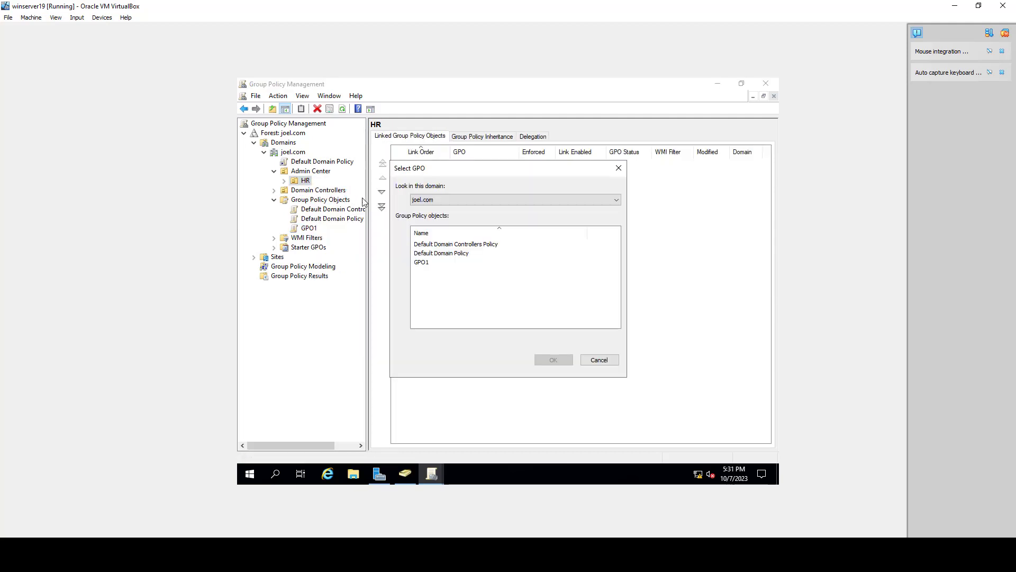
left_click(425, 264)
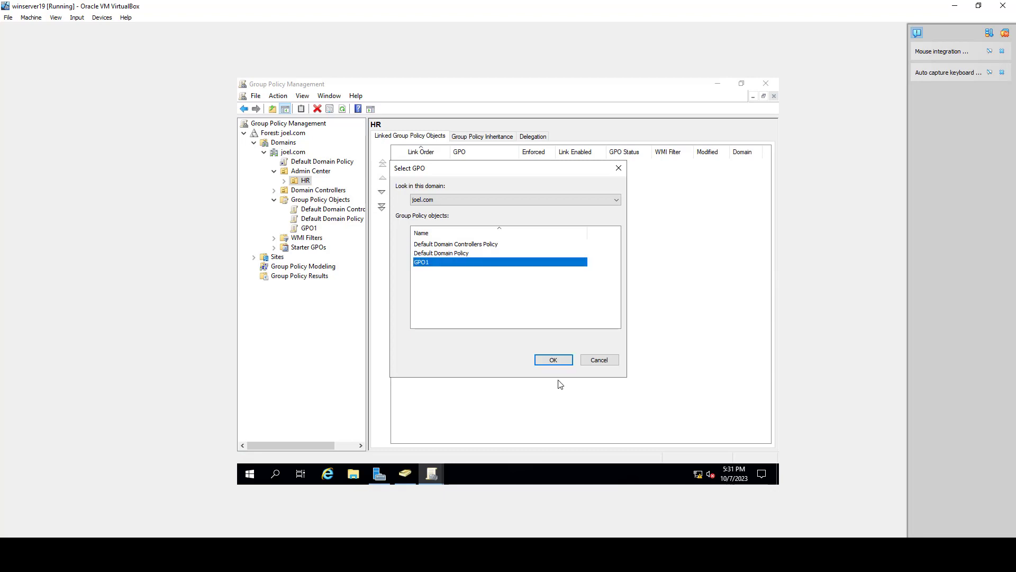
left_click(551, 360)
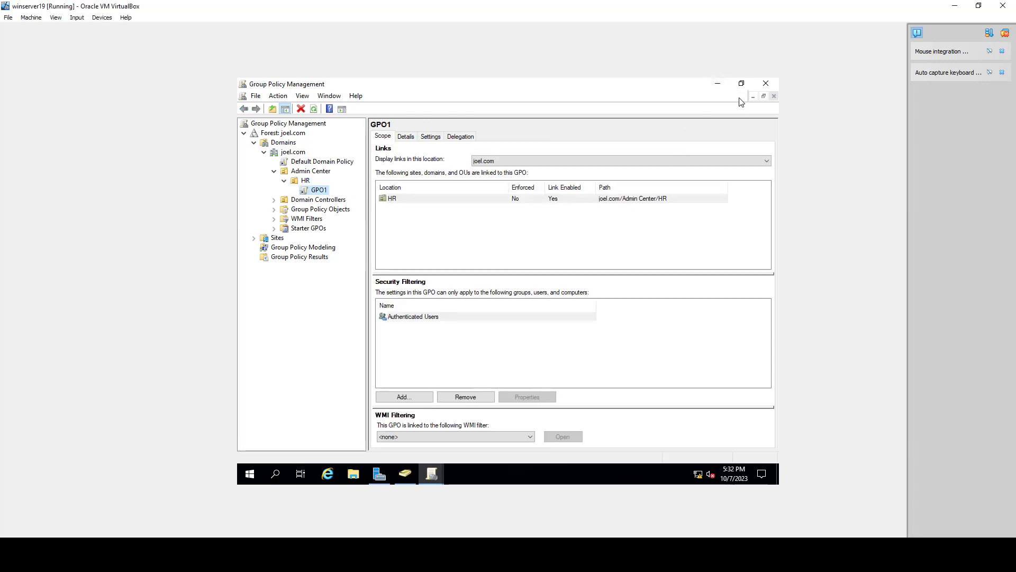
Step: Minimize the Group Policy and Active Directory consoles and switch to the Win10pro virtual machine
left_click(756, 88)
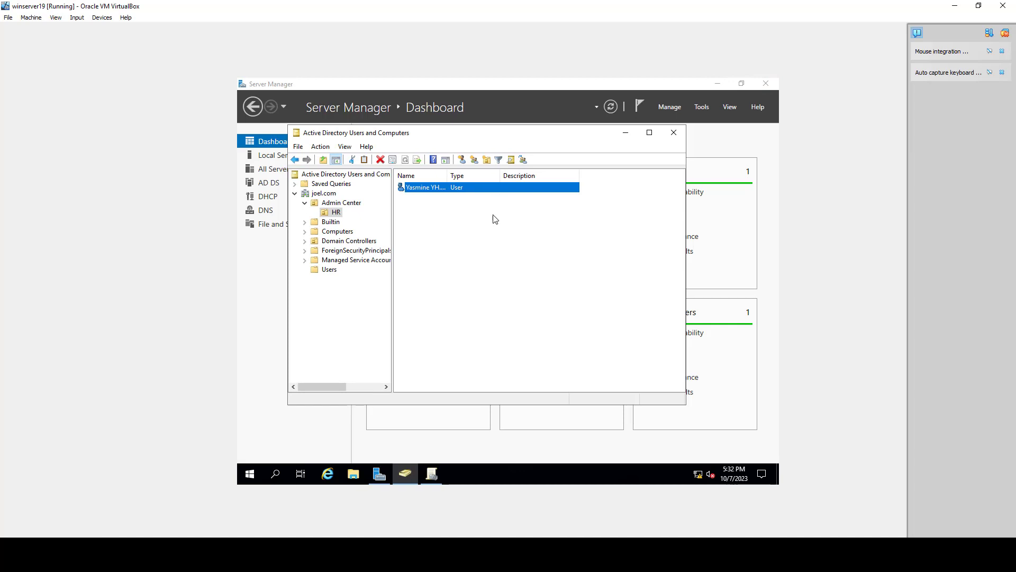
left_click(627, 132)
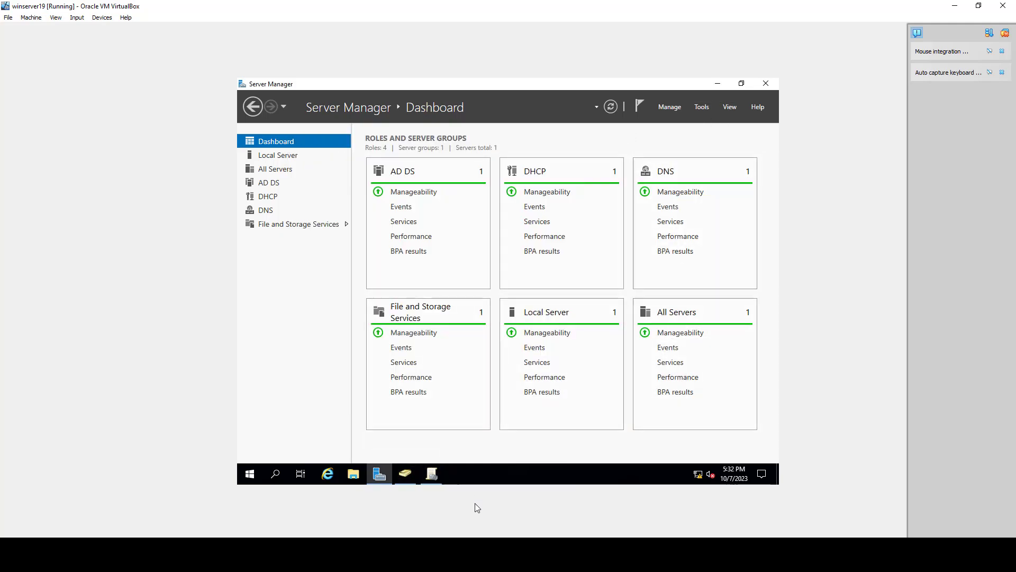
left_click(459, 516)
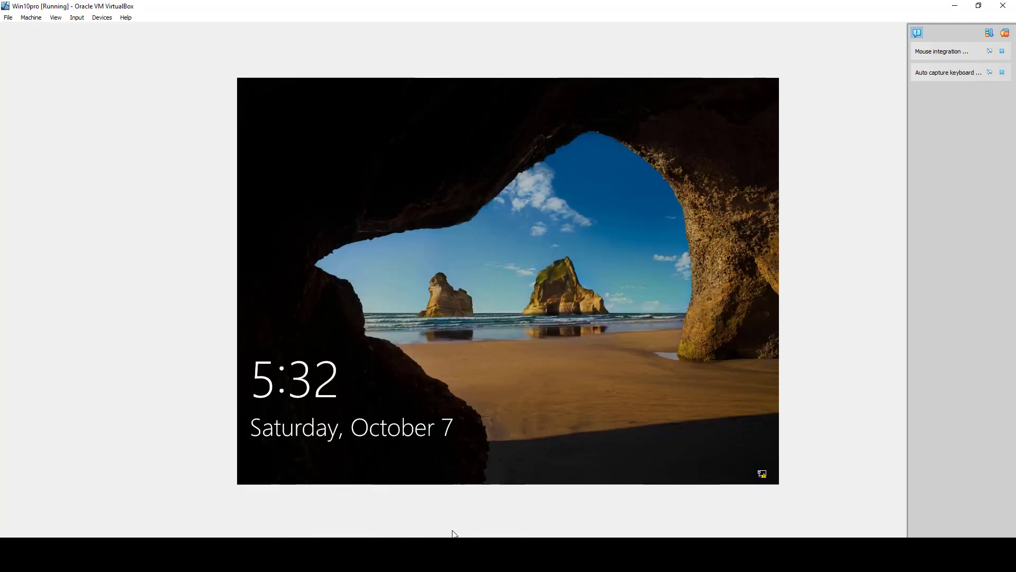
Step: Sign in on the Win10pro machine as another domain user, entering the HR user's user name and password
left_click(440, 323)
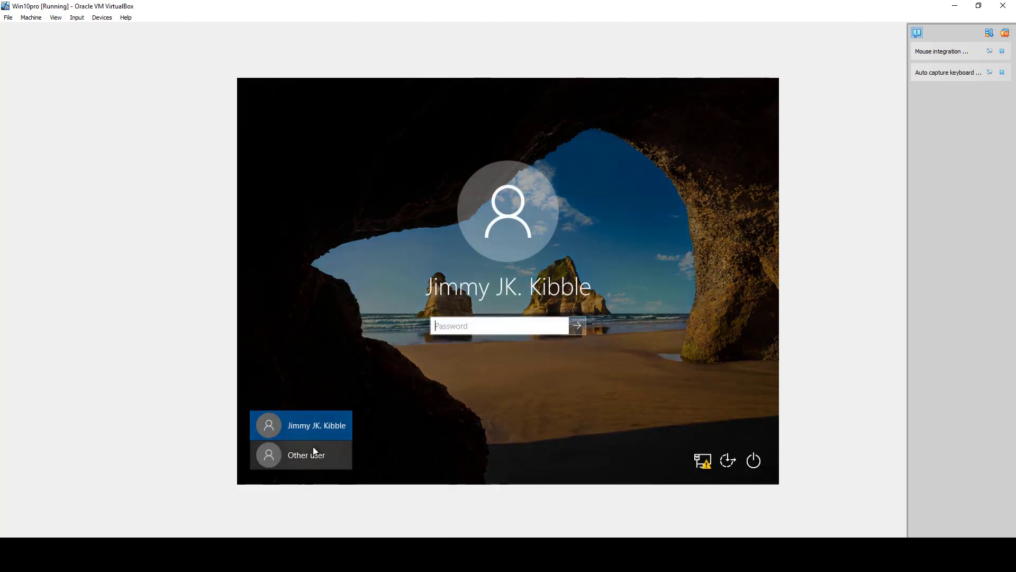
left_click(308, 454)
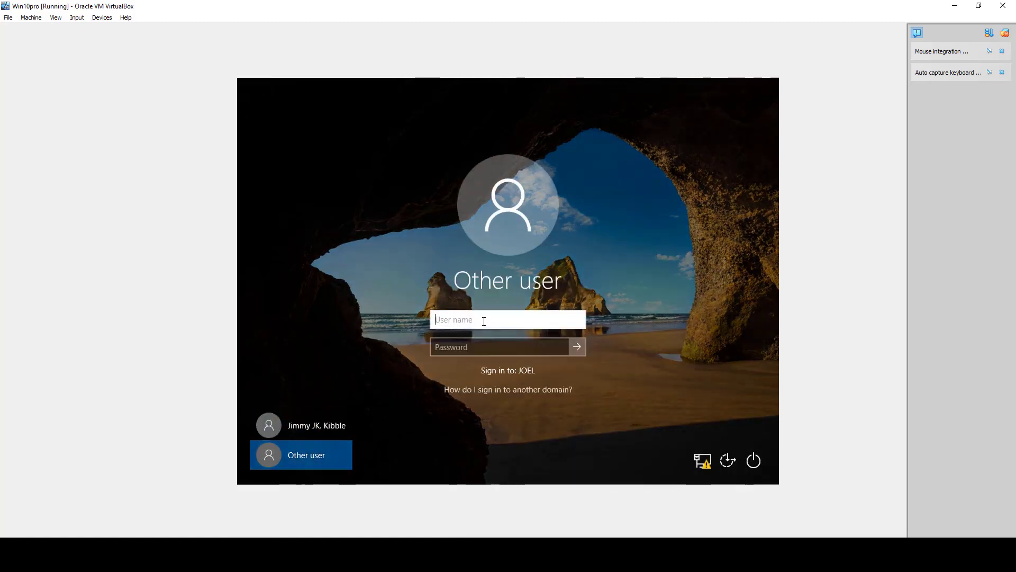
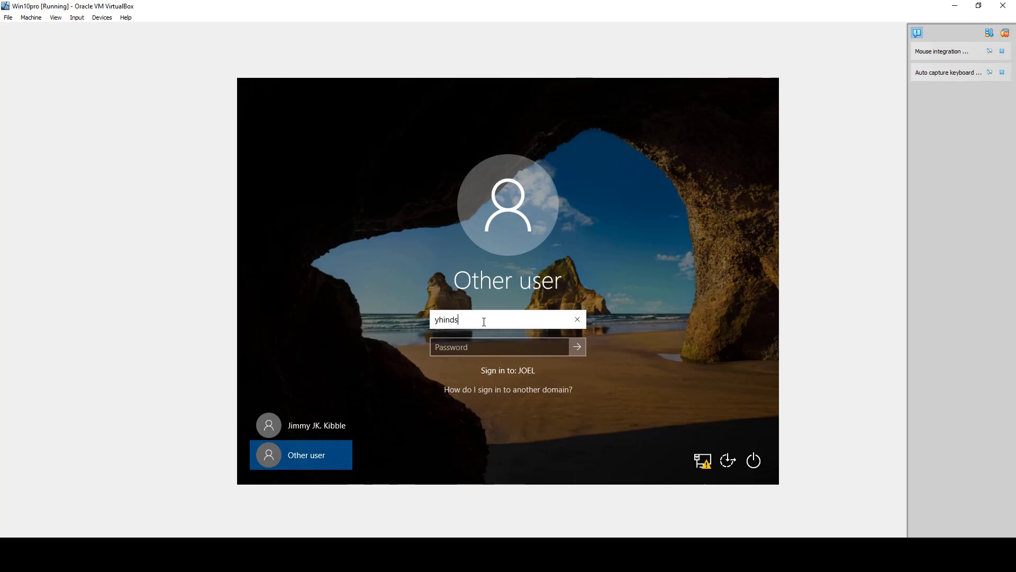
left_click(493, 347)
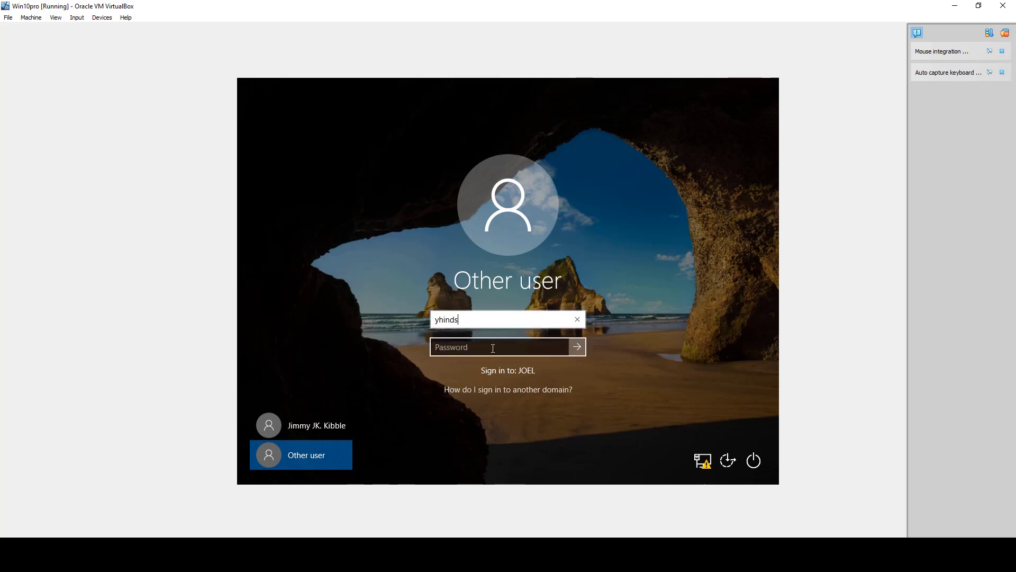
type("•")
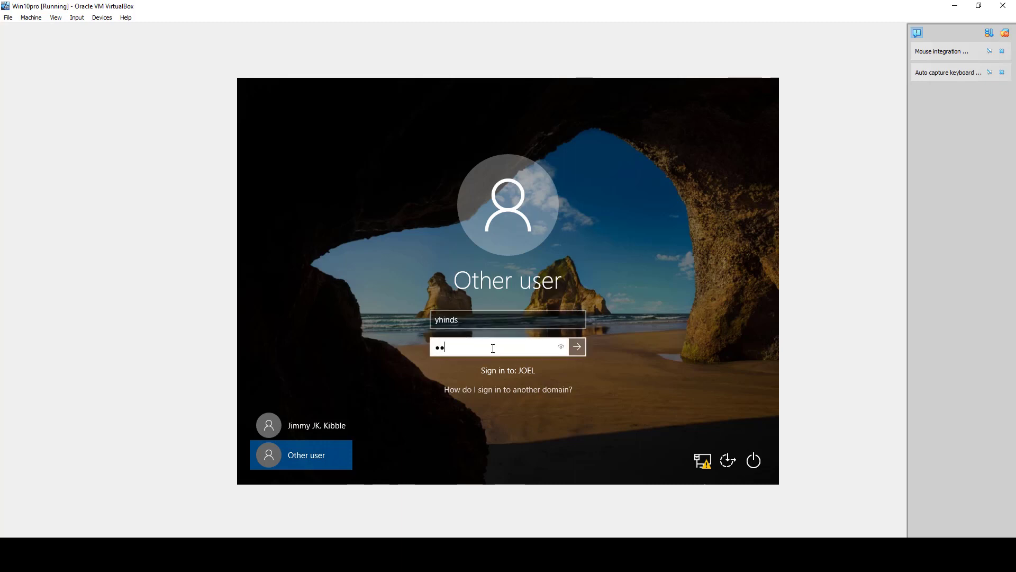
key("Return")
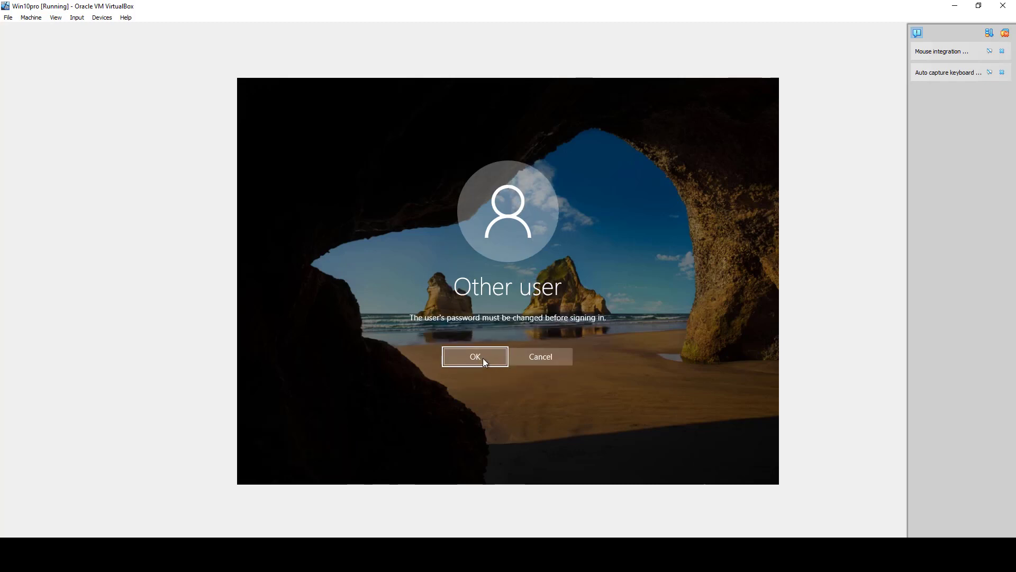
Step: Accept the required password change, enter and confirm a new password for the HR user, and finish signing in
left_click(498, 358)
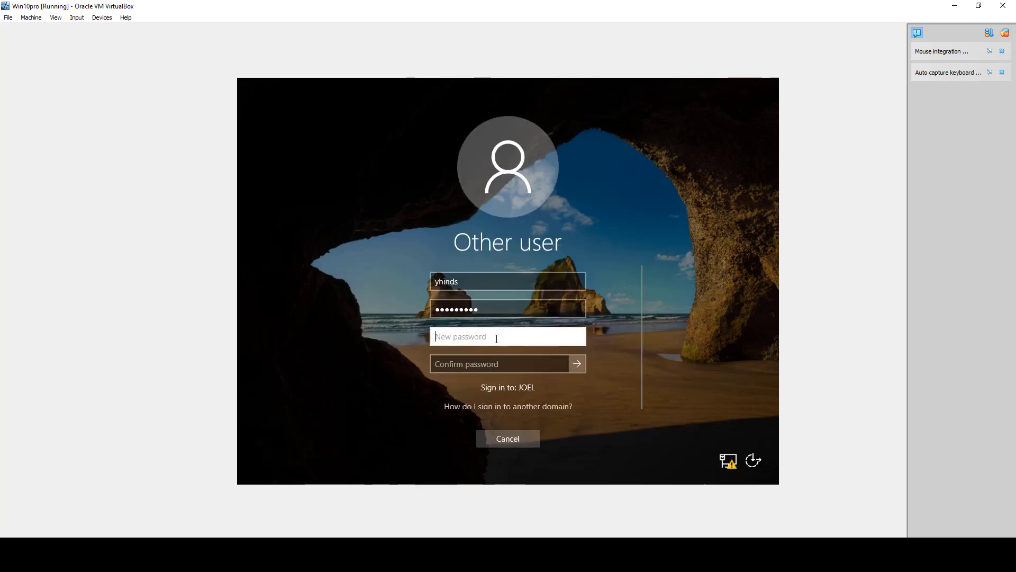
type("•••")
left_click(513, 365)
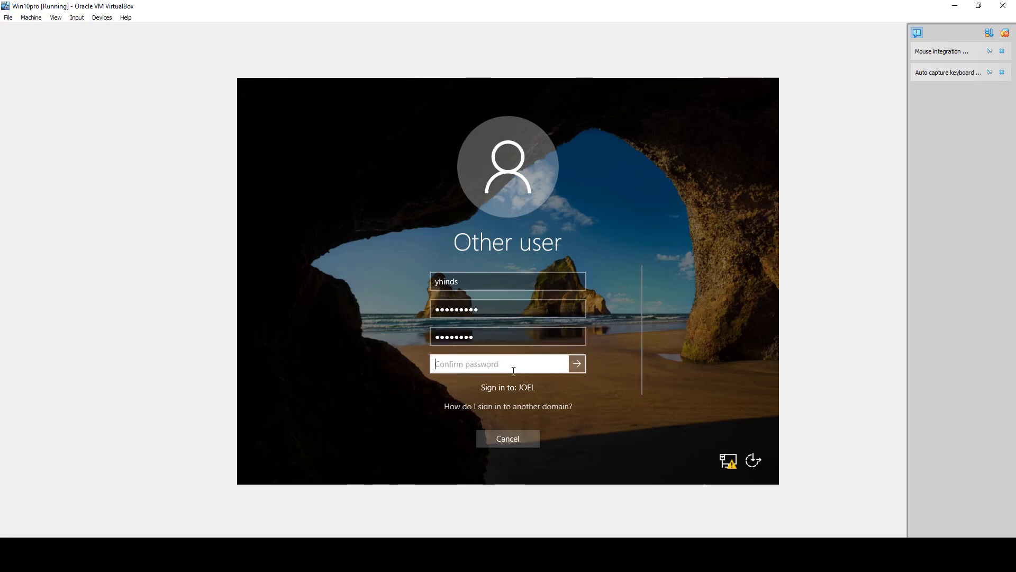
type("•••••••")
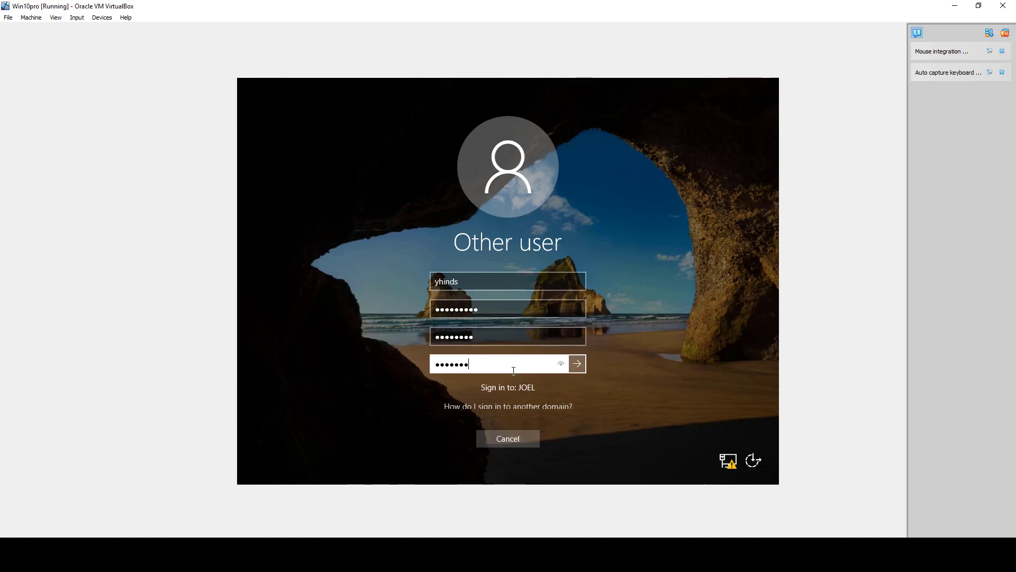
key("Return")
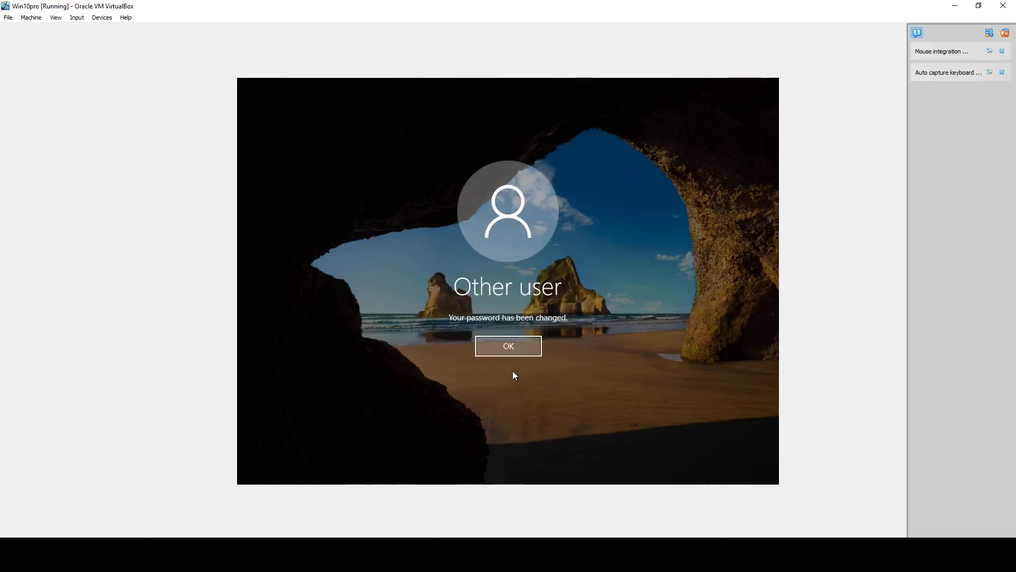
left_click(520, 344)
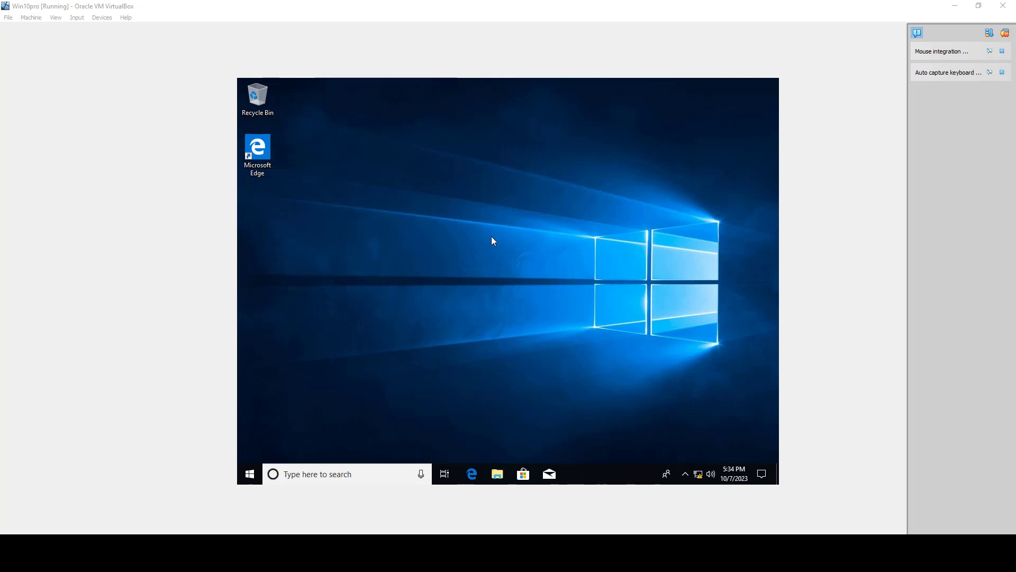
Step: Open the desktop Personalize settings to examine the Background options, then close Settings
right_click(468, 270)
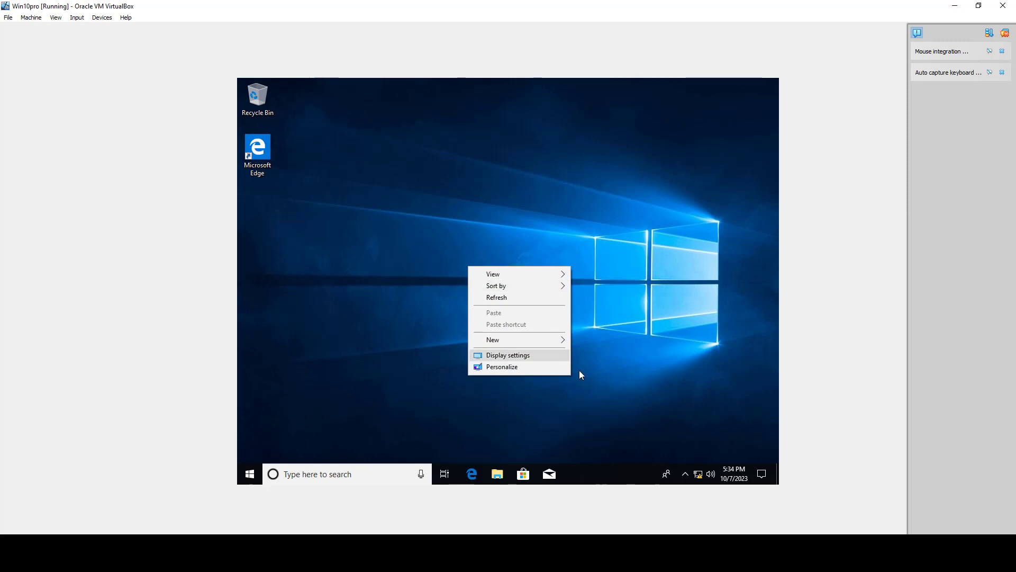
left_click(544, 372)
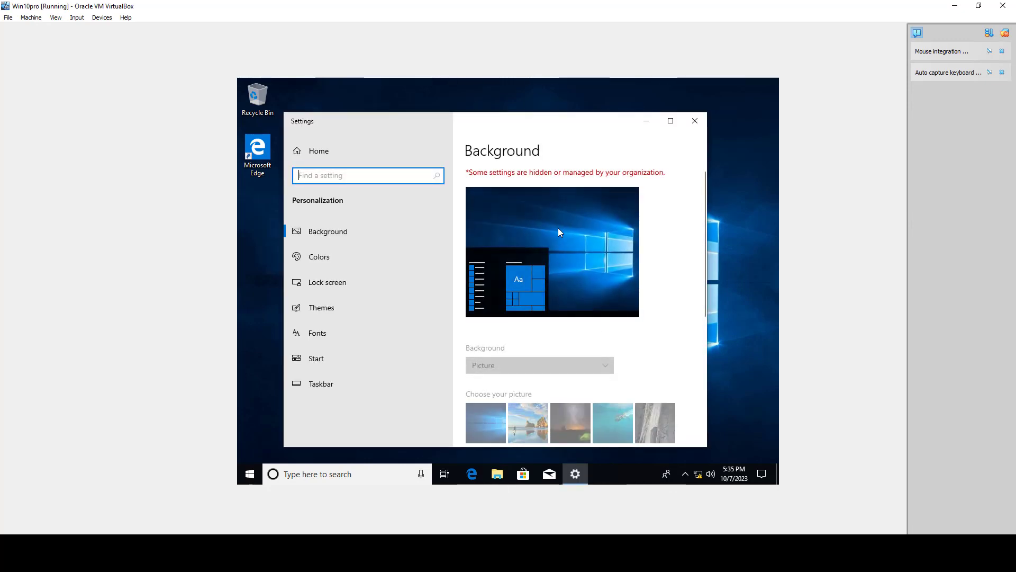
scroll(618, 312, "down", 3)
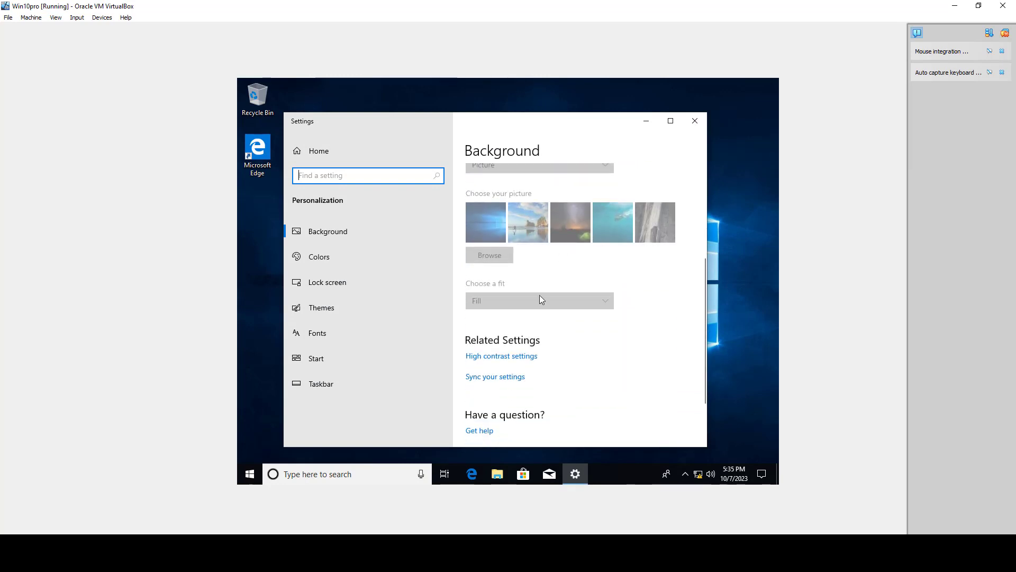
scroll(583, 282, "up", 3)
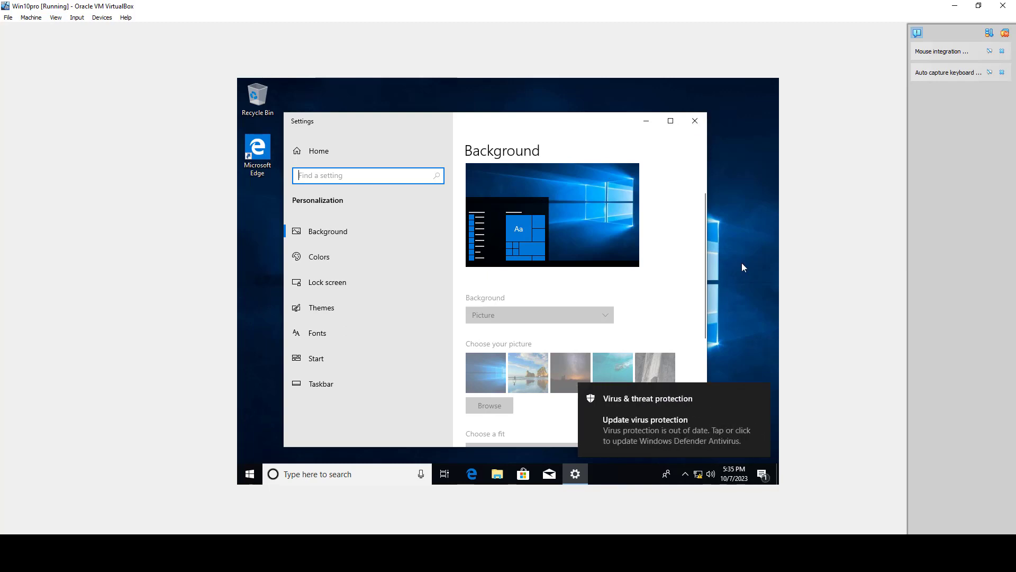
left_click(695, 121)
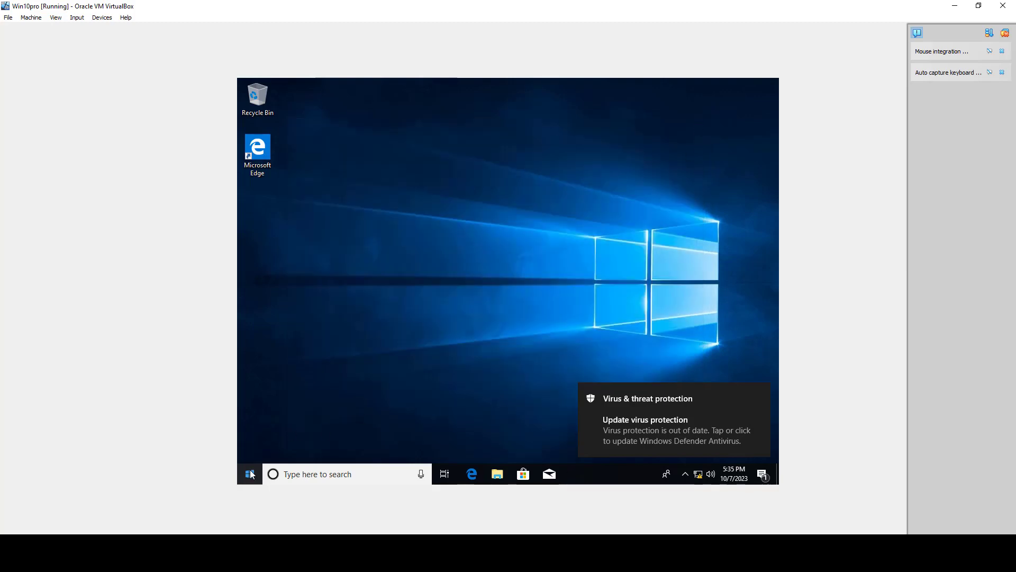
Step: Open the Photos app from the Start menu's app list, then close its window from the taskbar
left_click(250, 472)
scroll(339, 304, "down", 5)
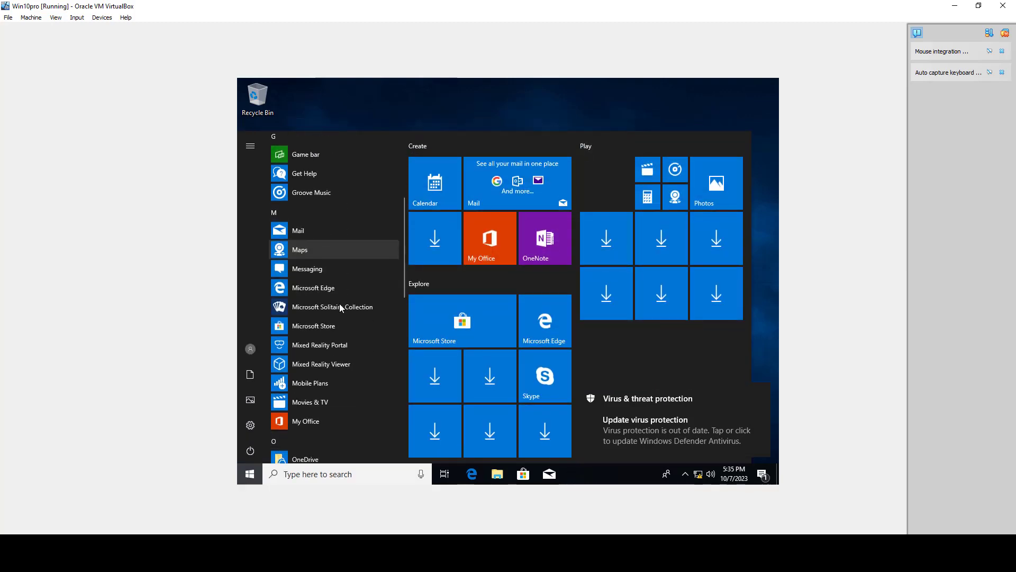
scroll(339, 305, "down", 5)
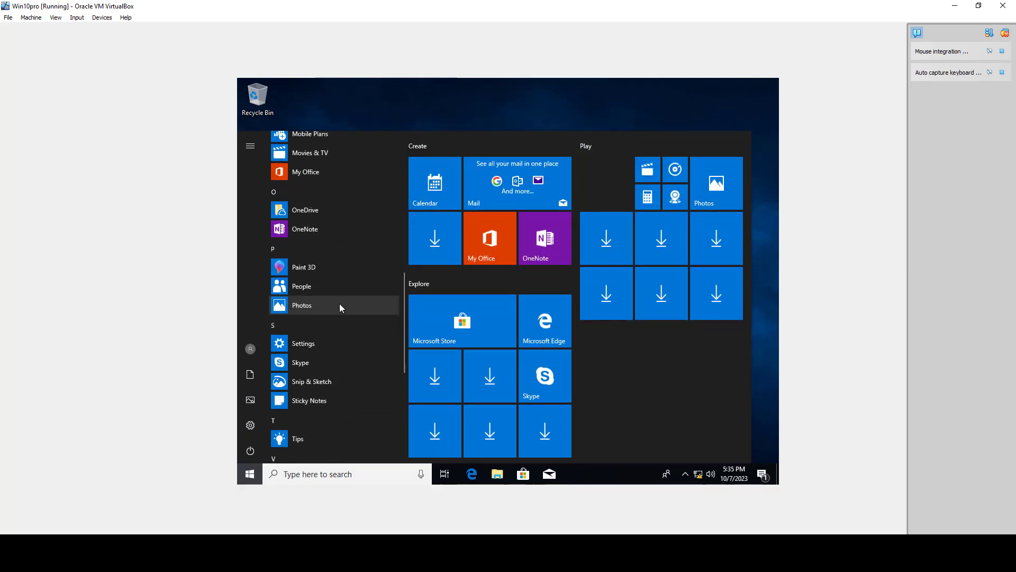
left_click(340, 307)
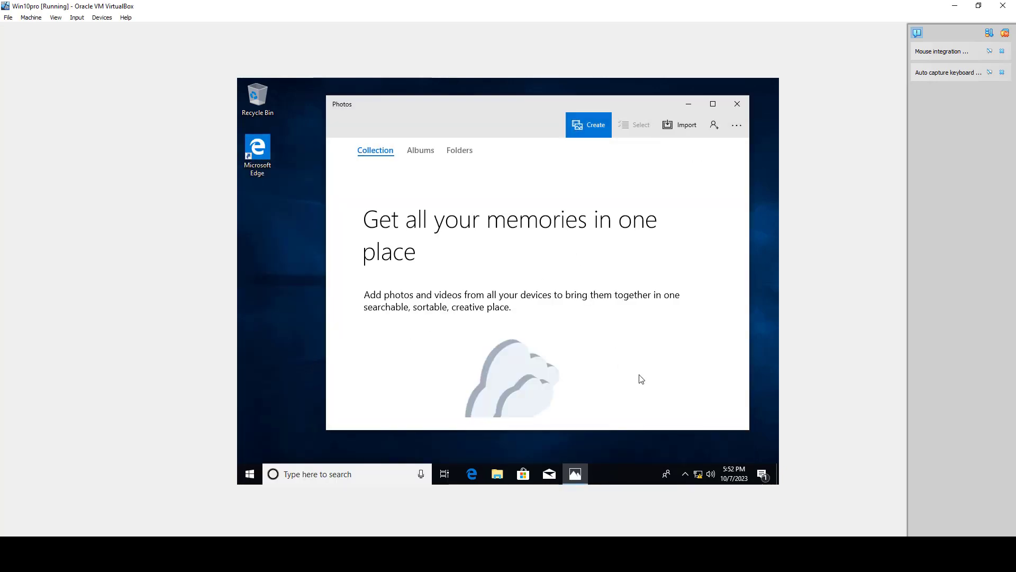
right_click(577, 475)
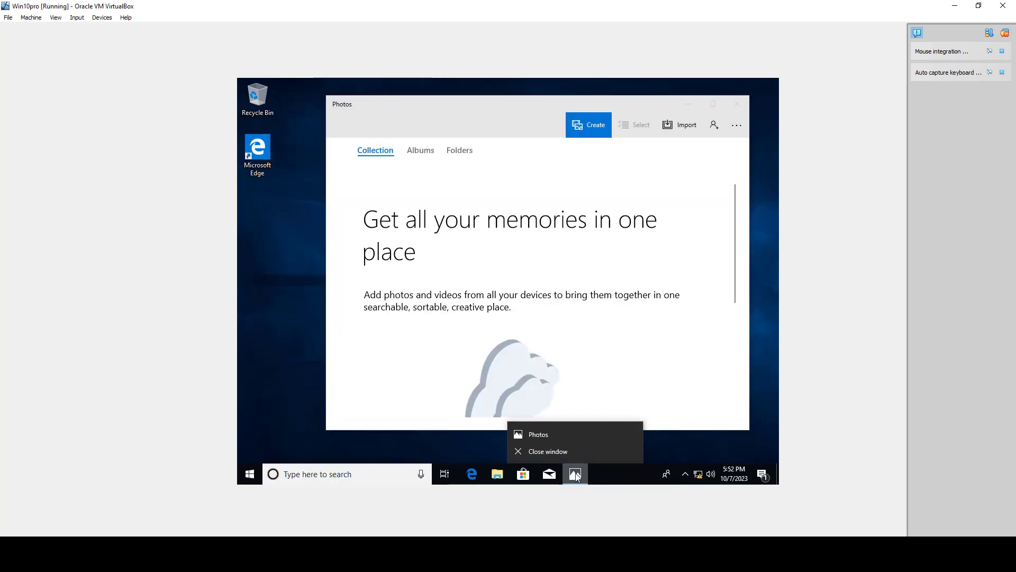